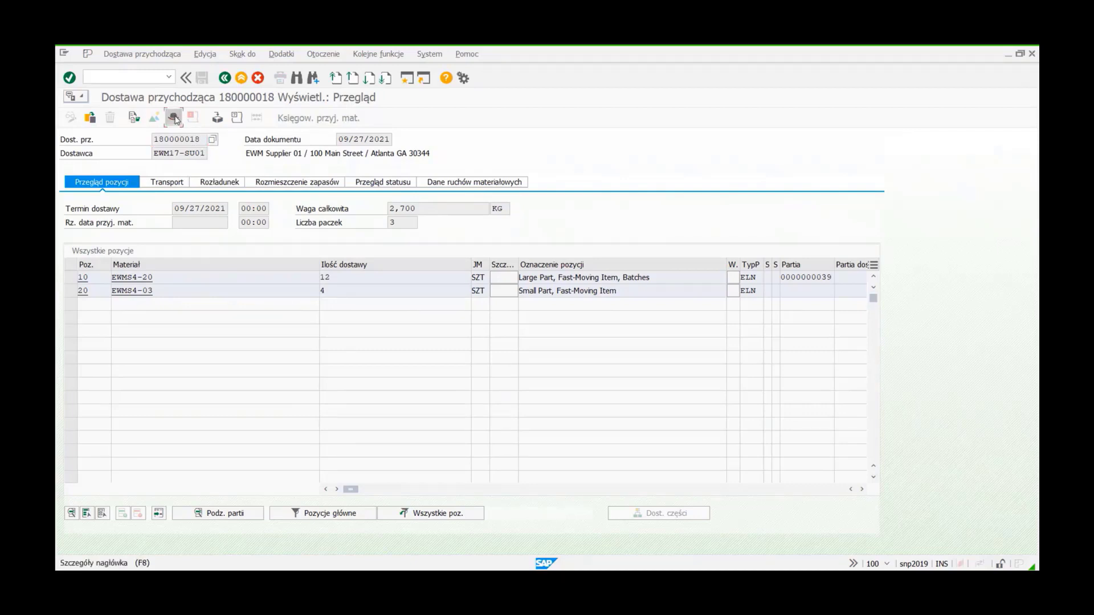
Check the administration data in the inbound delivery's header and return to the item overview.
left_click(173, 117)
left_click(440, 170)
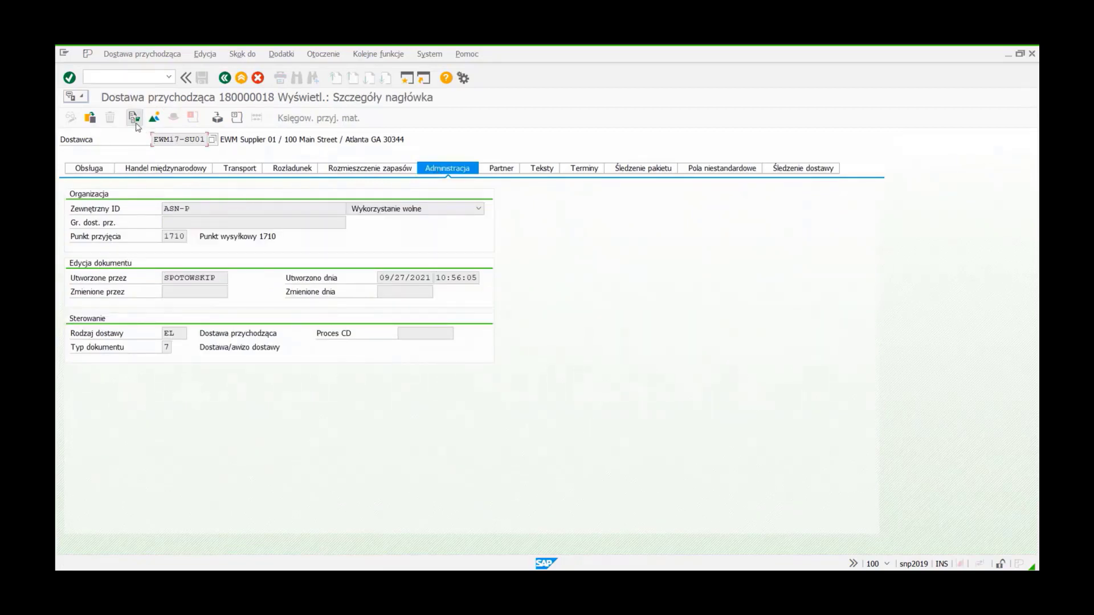
left_click(160, 123)
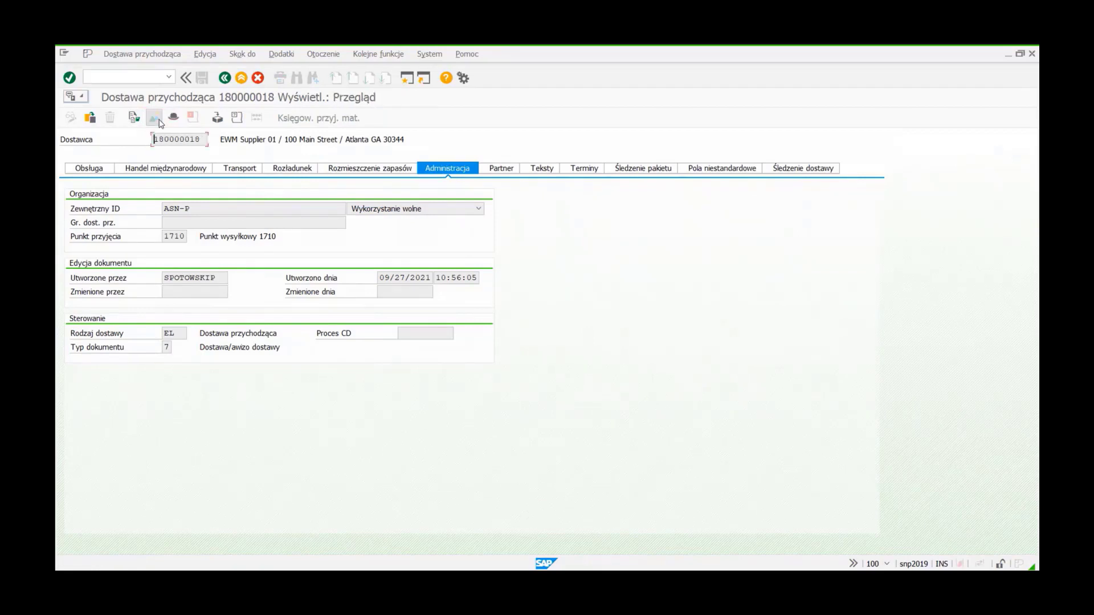
left_click(216, 120)
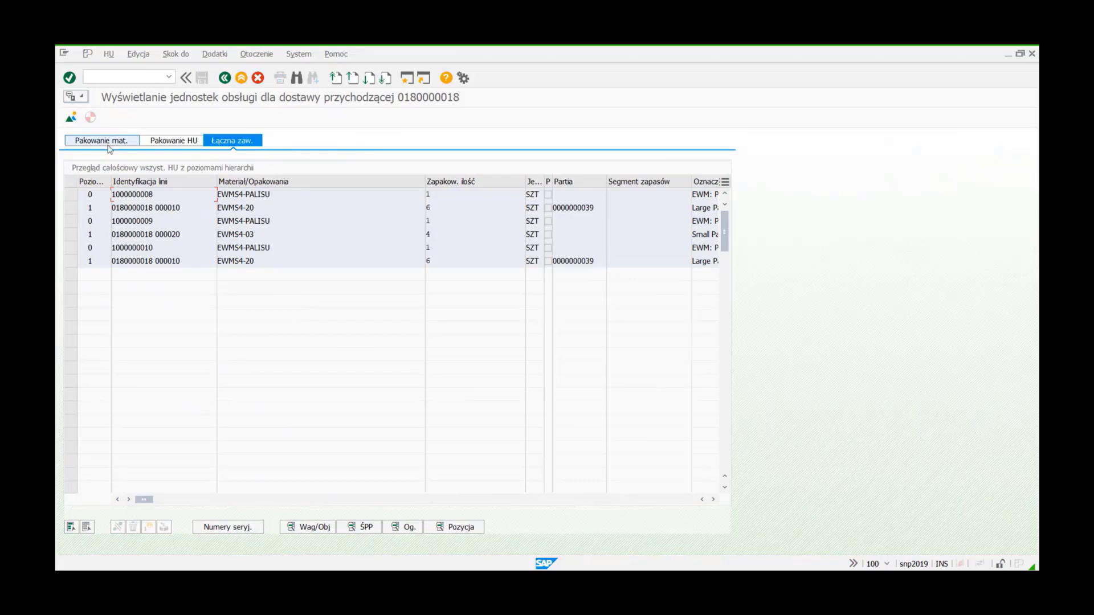
left_click(224, 77)
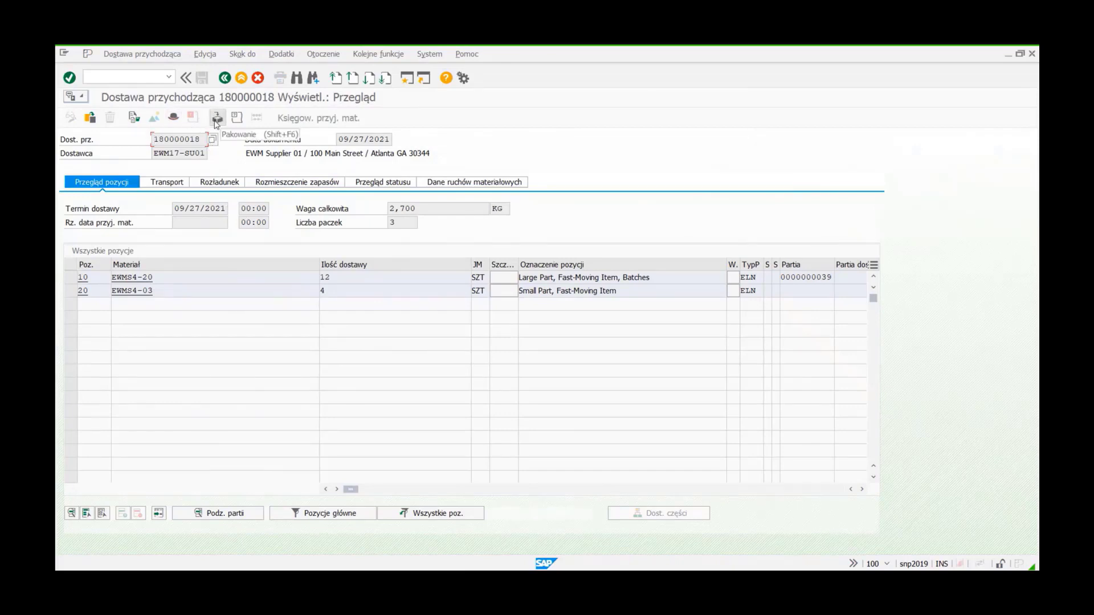
left_click(217, 121)
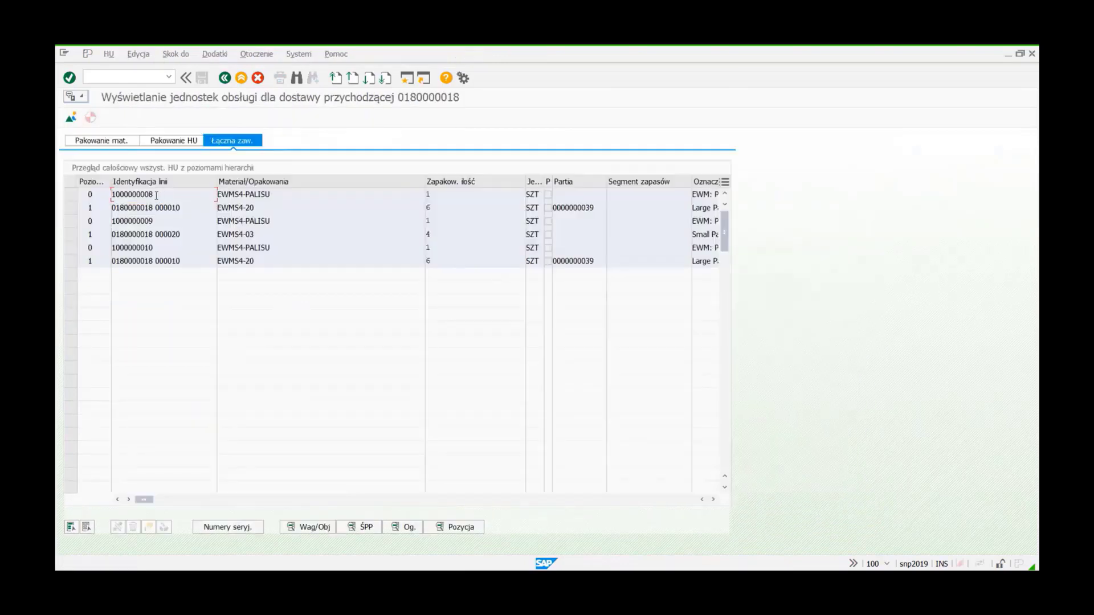
left_click_drag(155, 195, 112, 195)
key("ctrl+c")
left_click(117, 194)
left_click(224, 78)
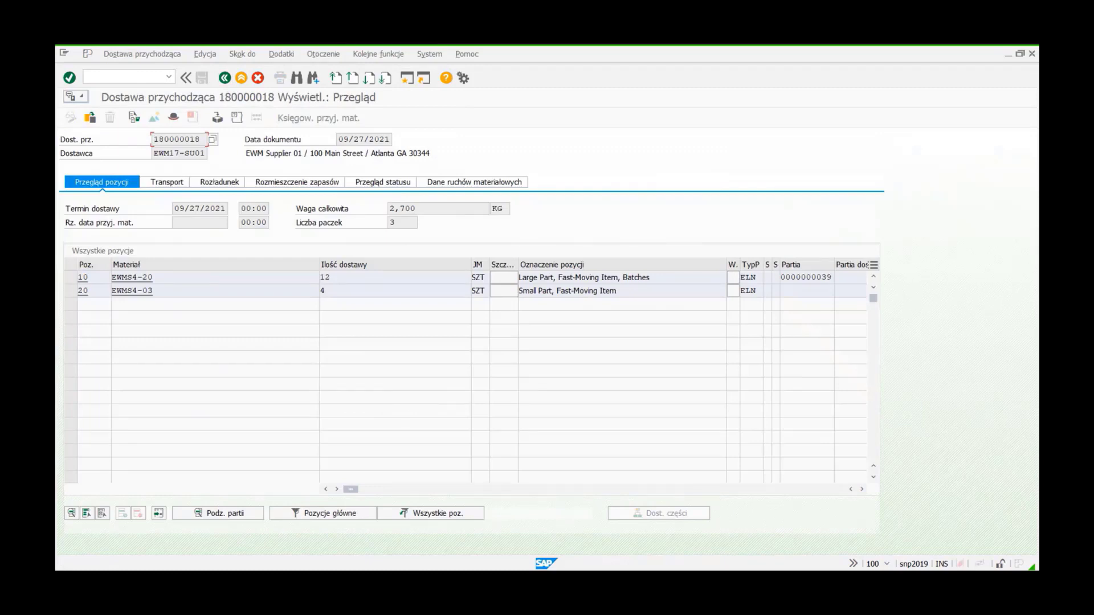
Switch to the warehouse management monitor and search inbound deliveries by the advance shipping notice ASN-P.
left_click(451, 567)
left_click(451, 563)
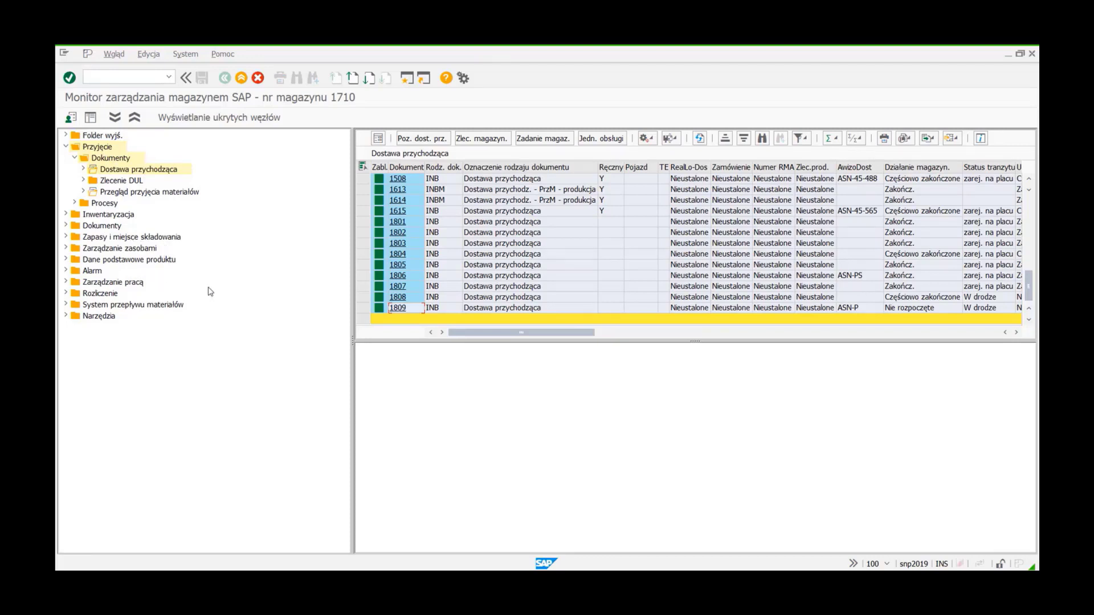
double_click(119, 171)
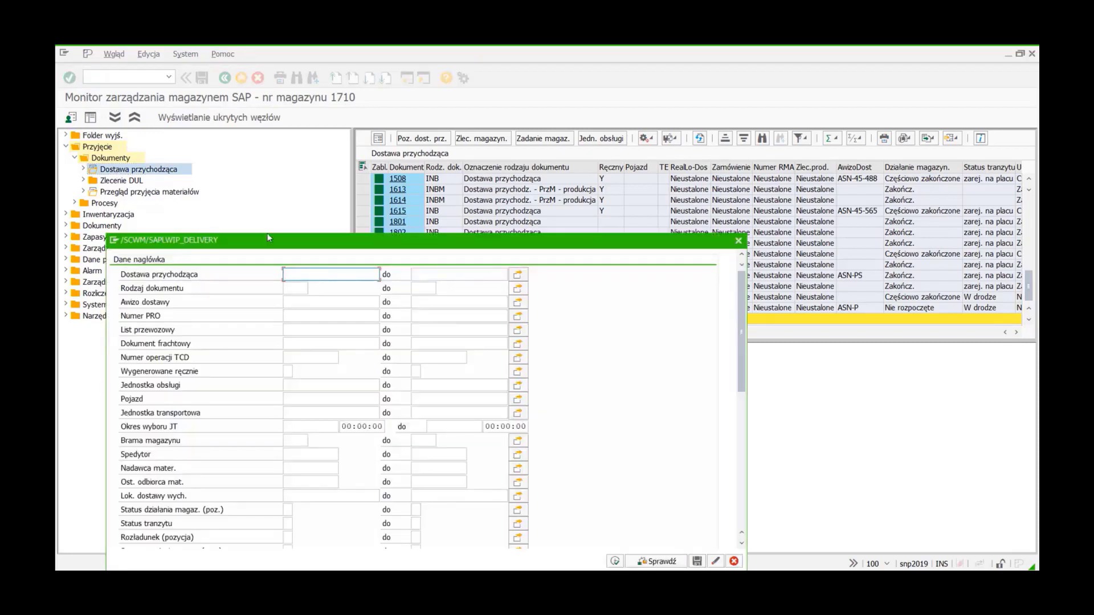
left_click(292, 303)
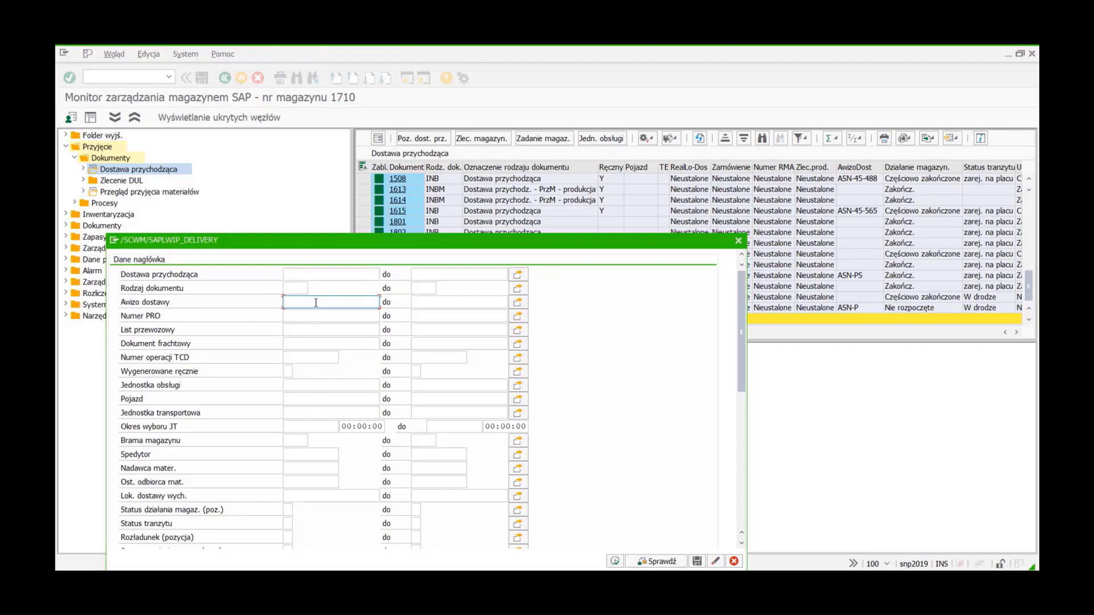
type("a")
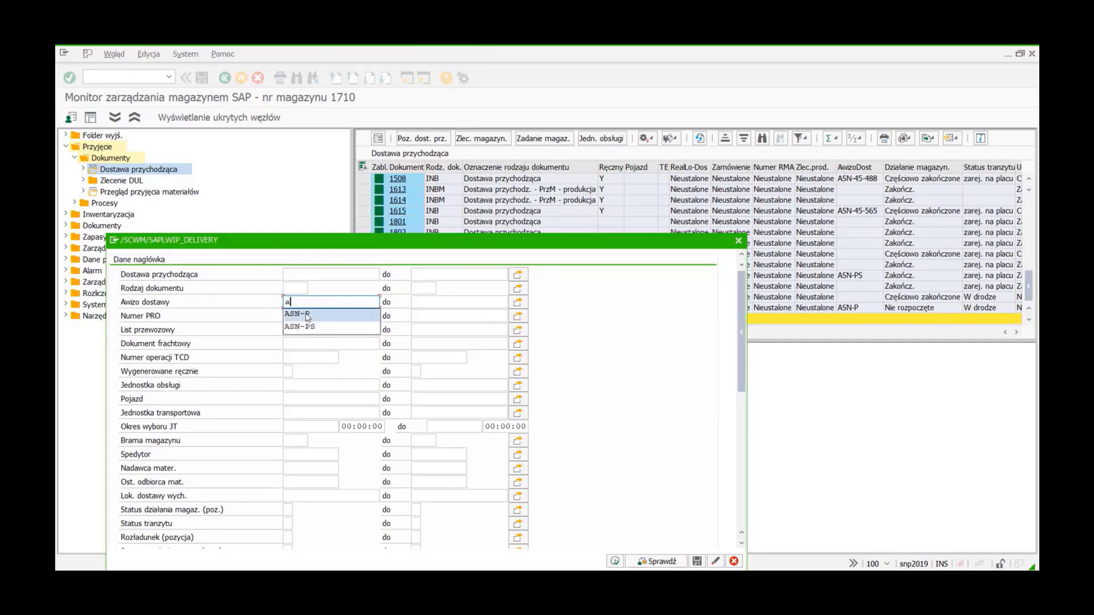
left_click(307, 313)
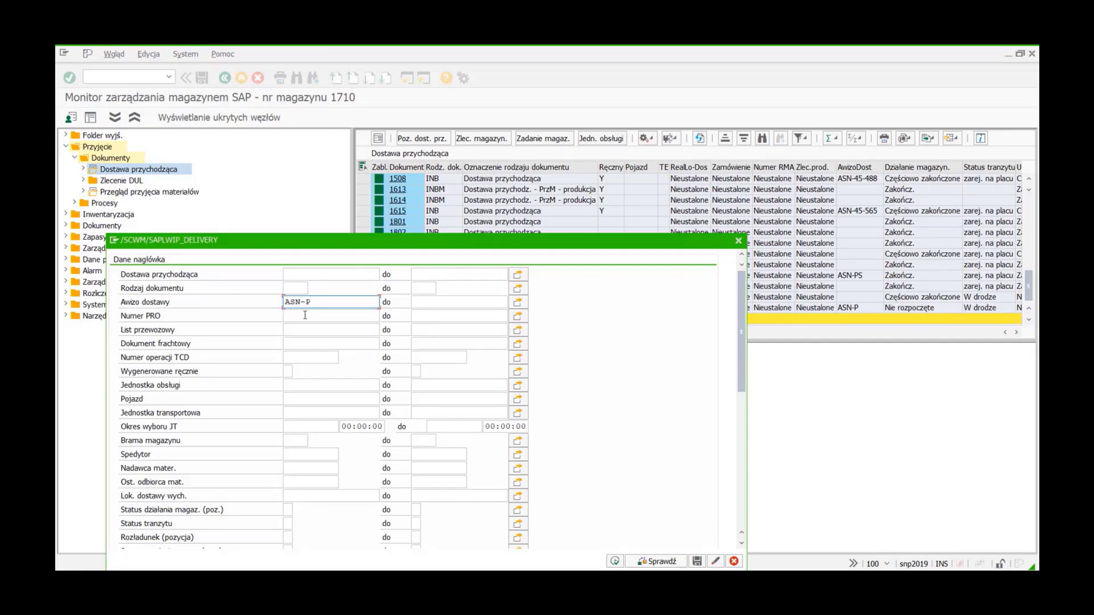
left_click(615, 561)
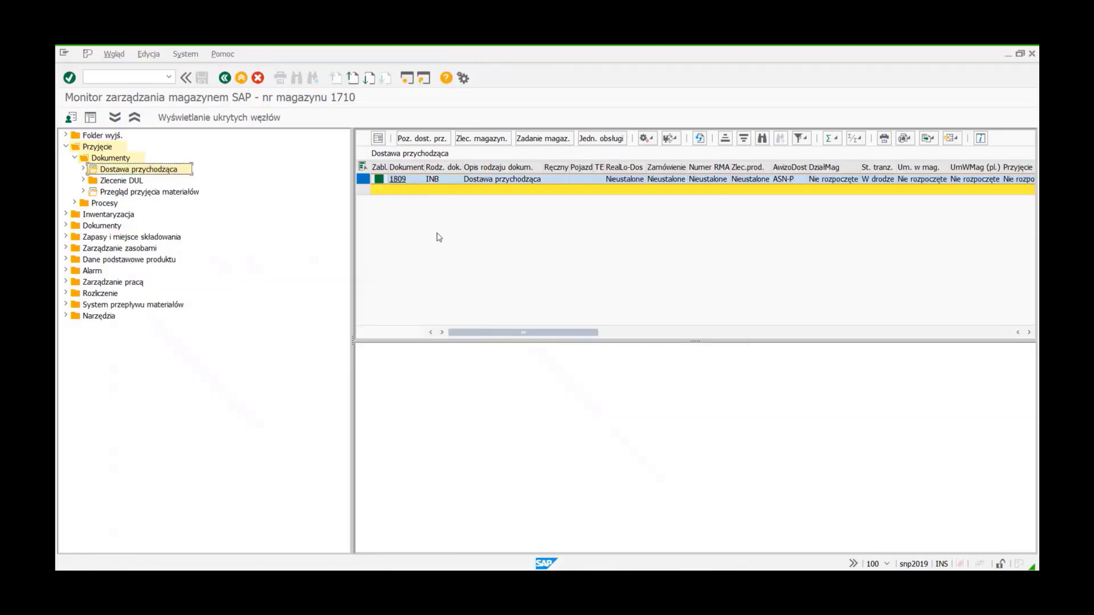
double_click(129, 172)
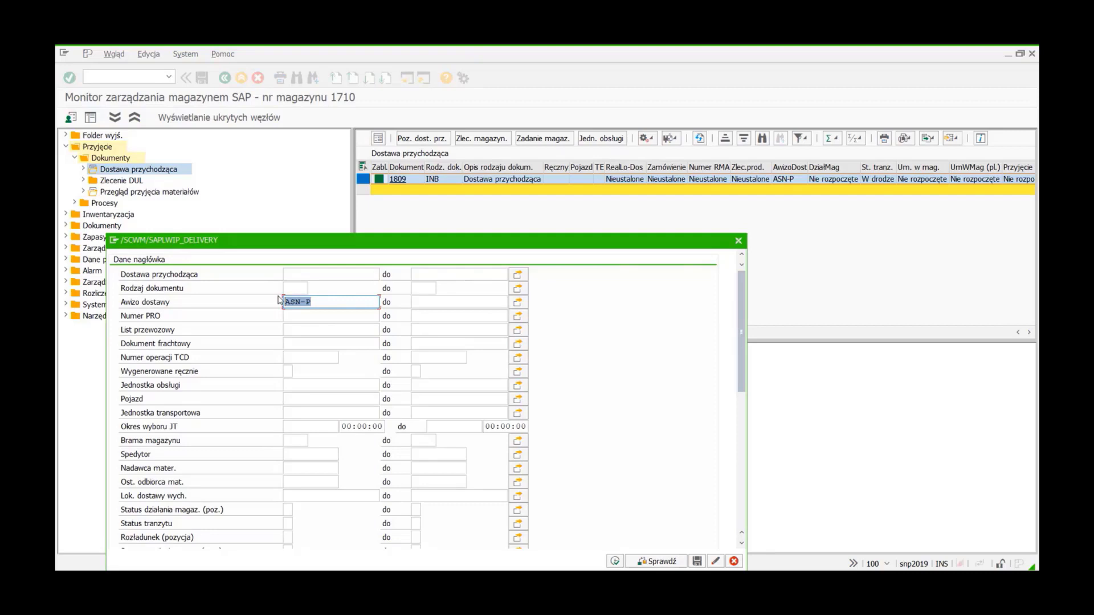
key("Delete")
left_click(297, 385)
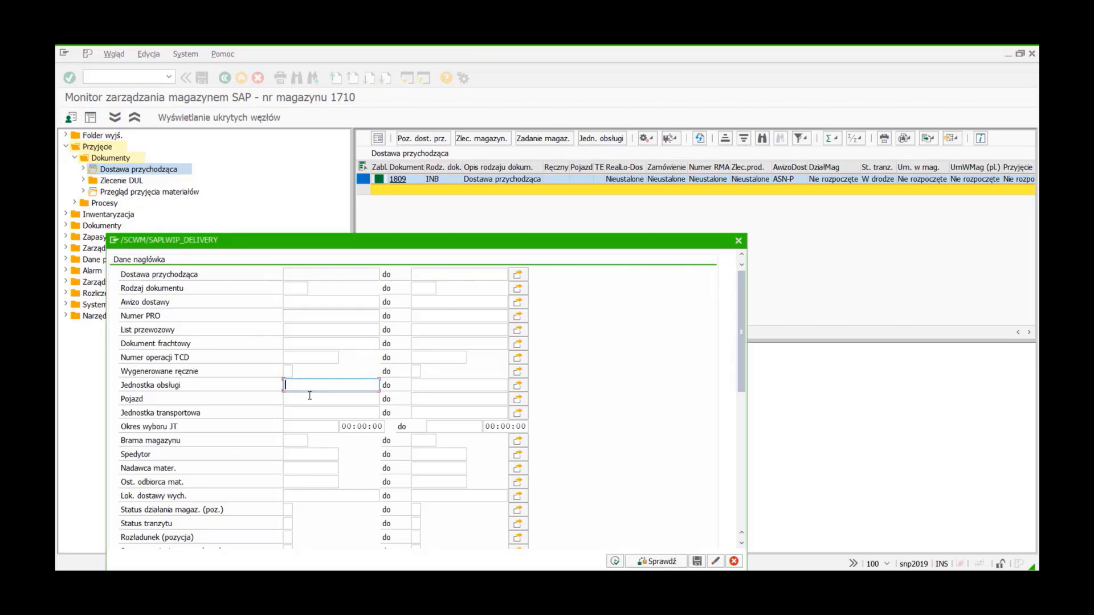
key("ctrl+v")
key("Return")
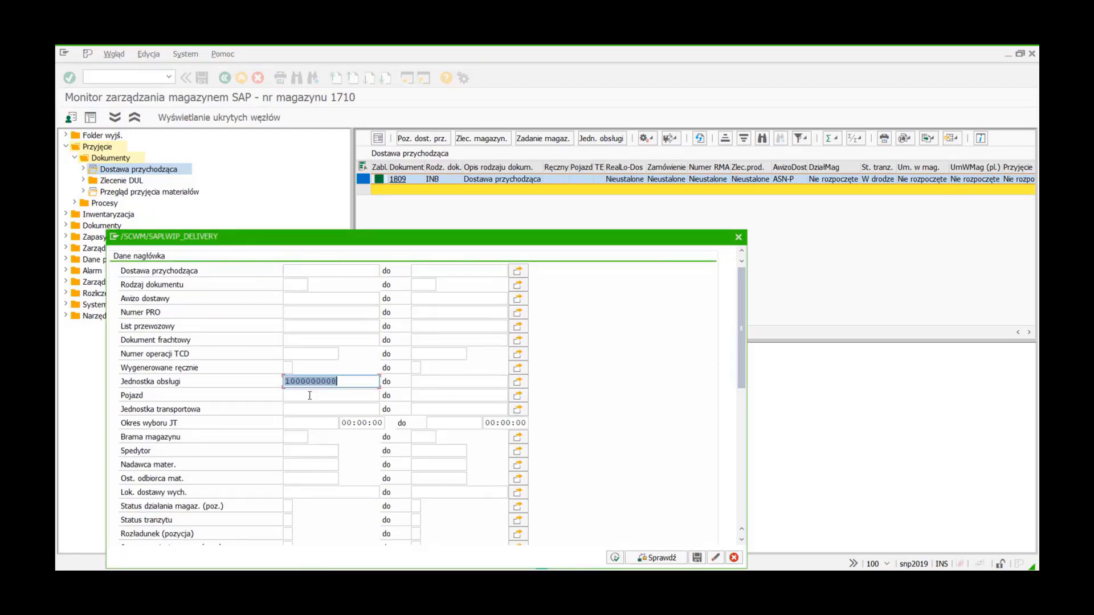
left_click(616, 558)
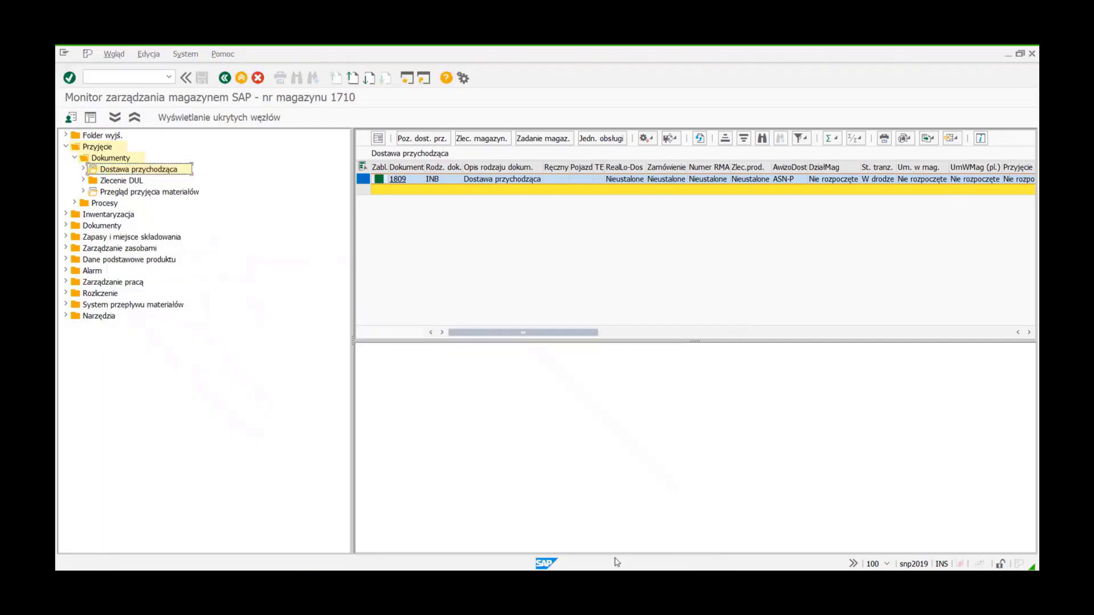
Display the items of inbound delivery 1809 and examine their product, quantity, batch and warehouse process type data.
left_click(361, 180)
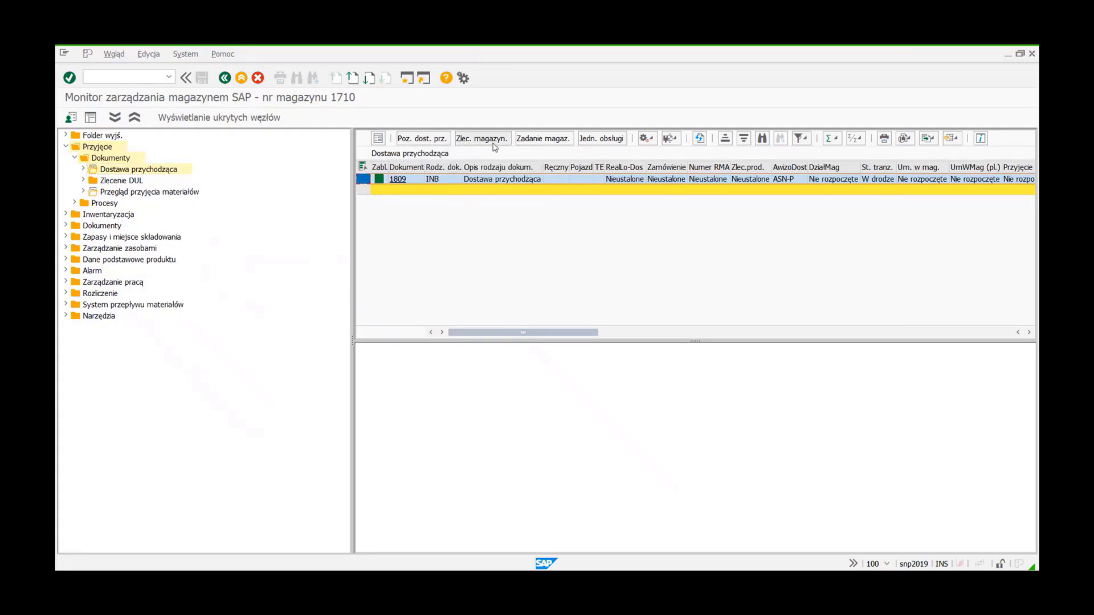
left_click(422, 142)
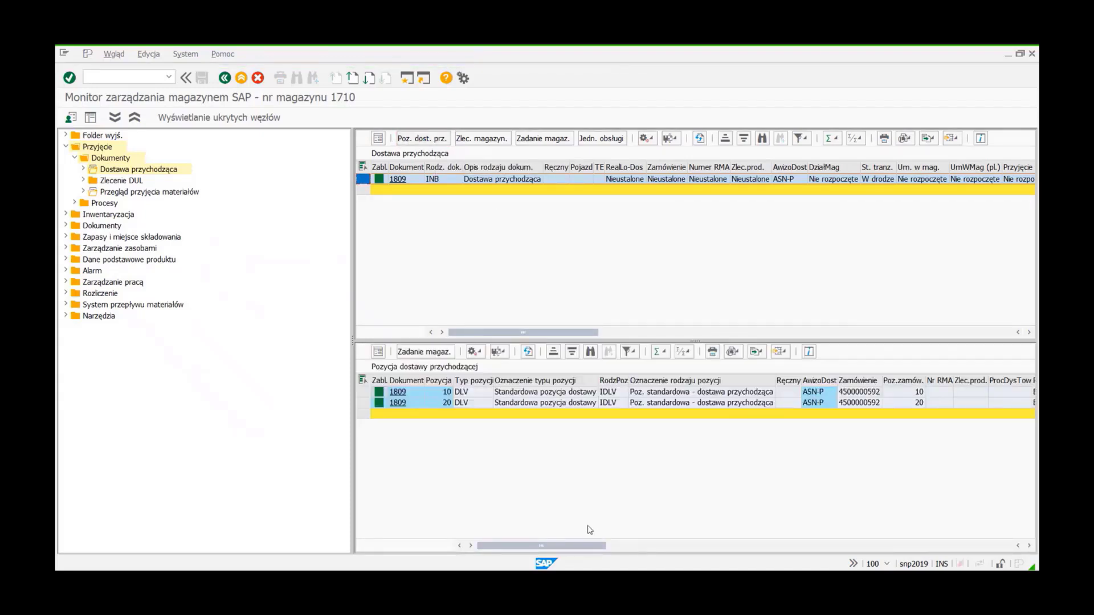
left_click_drag(578, 550, 625, 555)
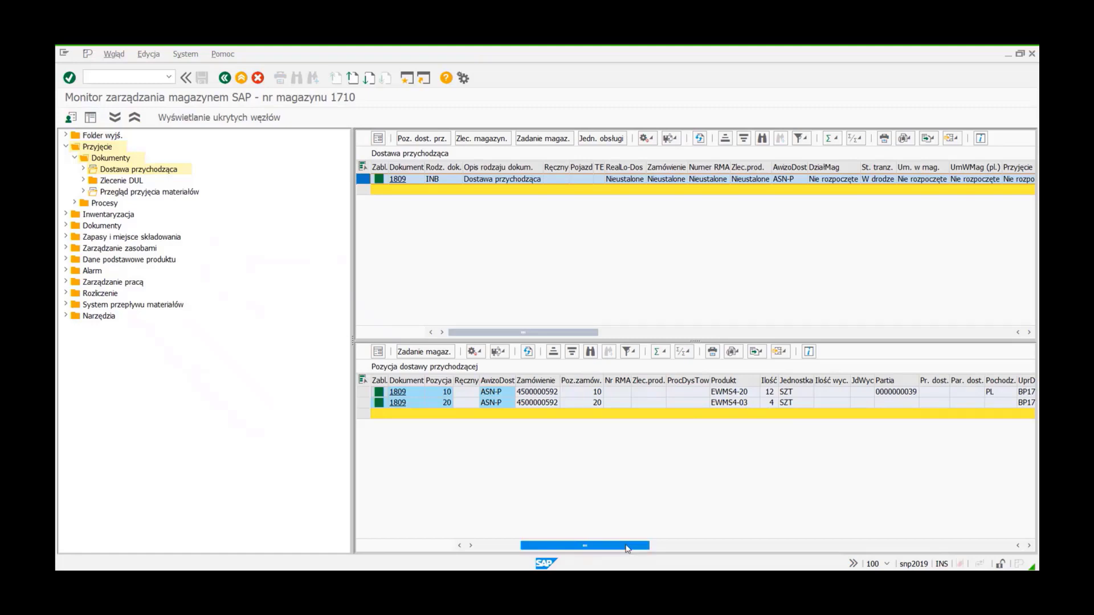
left_click_drag(627, 549, 936, 551)
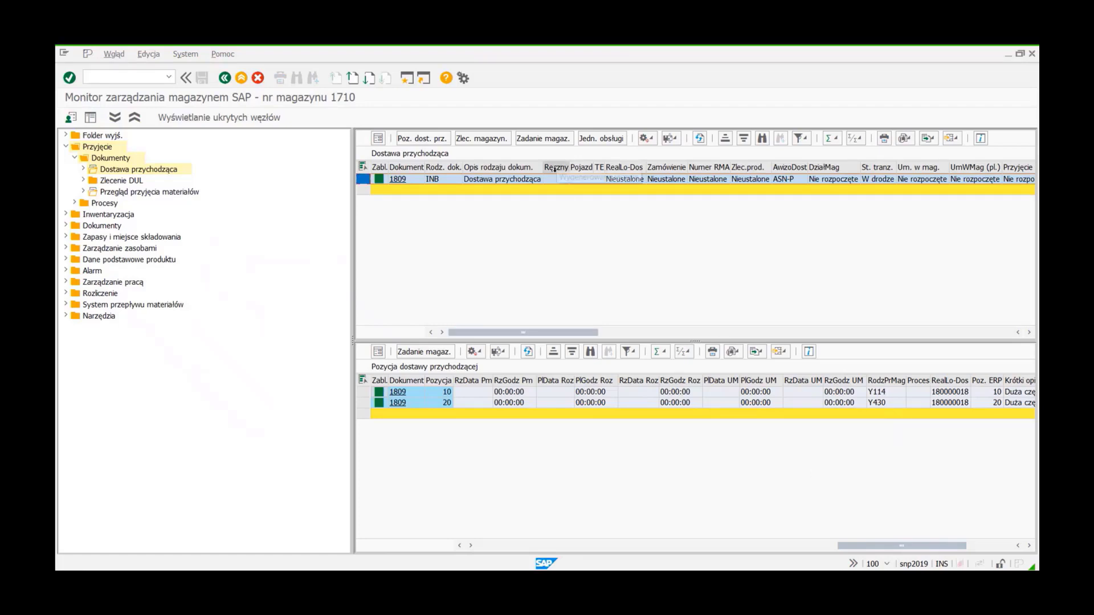
Display the handling units of inbound delivery 1809 and check which methods are available for the delivery.
left_click(599, 143)
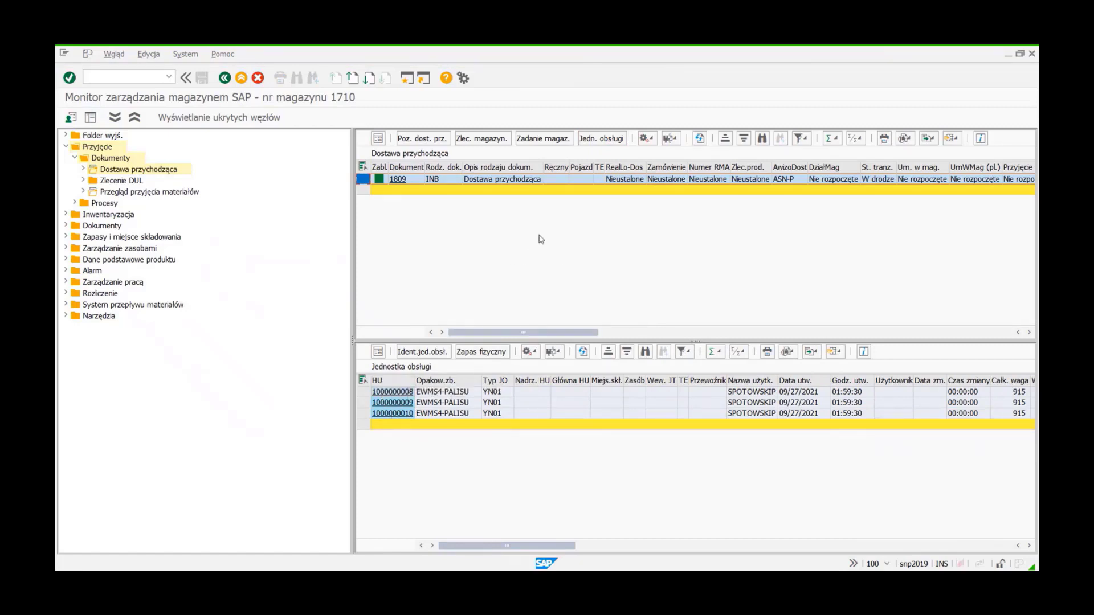
left_click(653, 140)
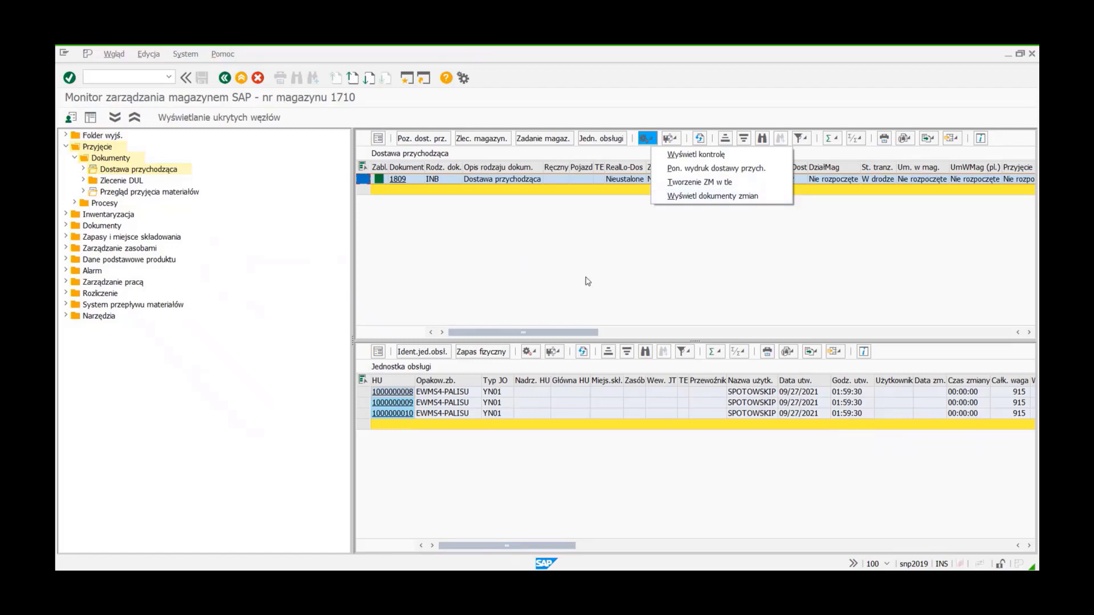
left_click(400, 197)
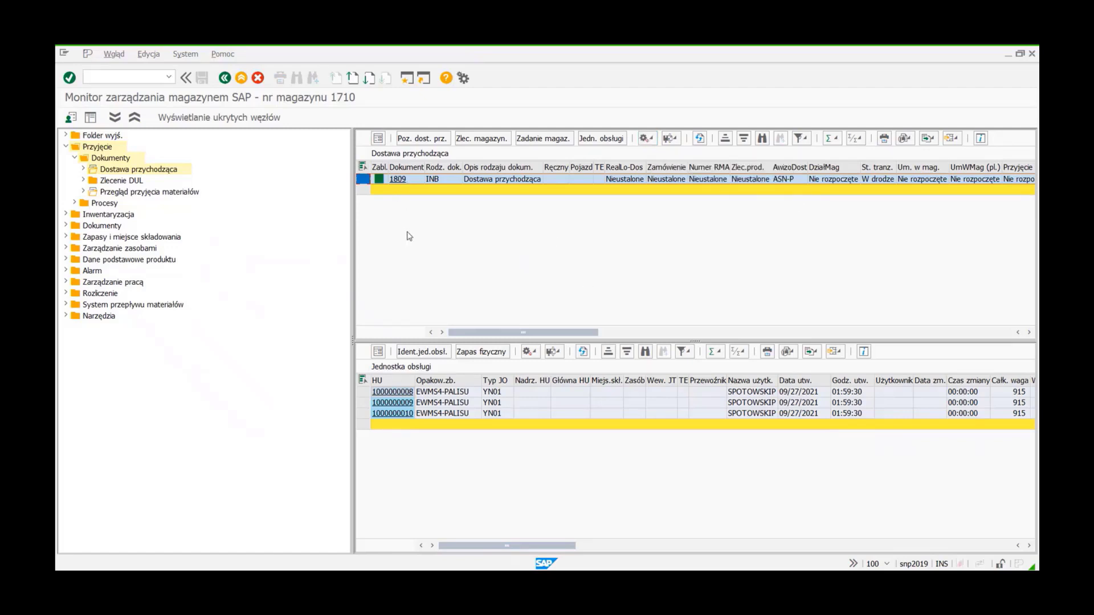
Open inbound delivery 1809 with its handling units and post the goods receipt for the whole delivery.
left_click(398, 180)
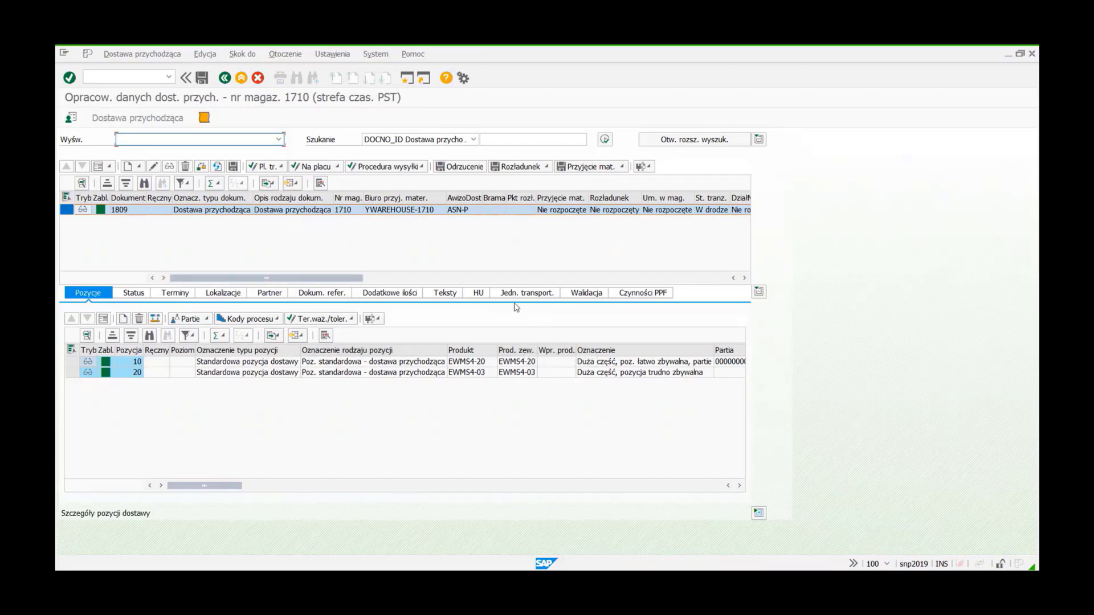
left_click(476, 293)
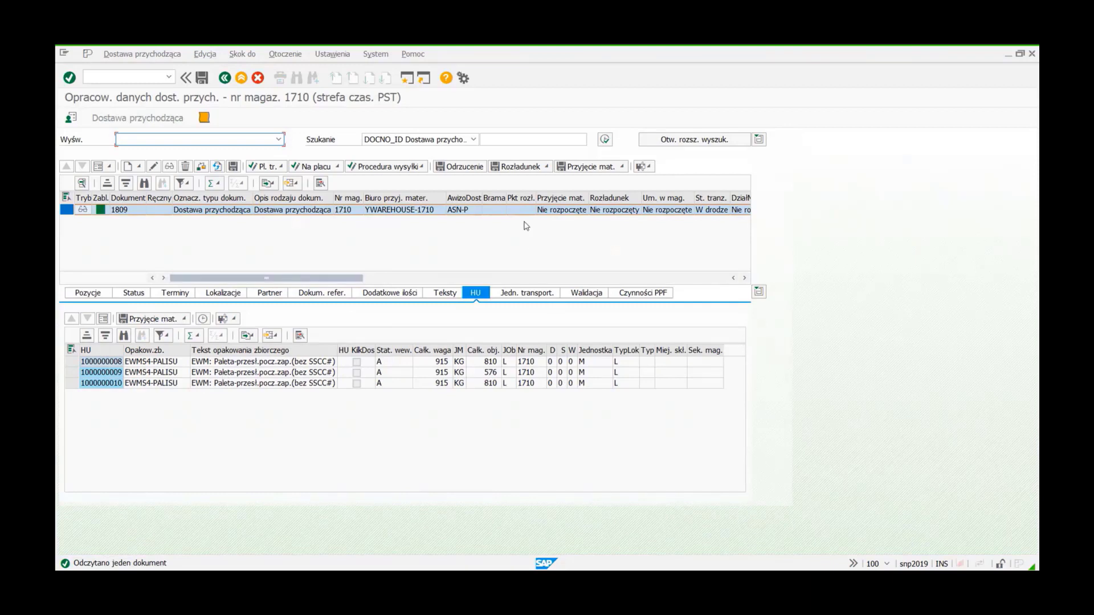
left_click(597, 169)
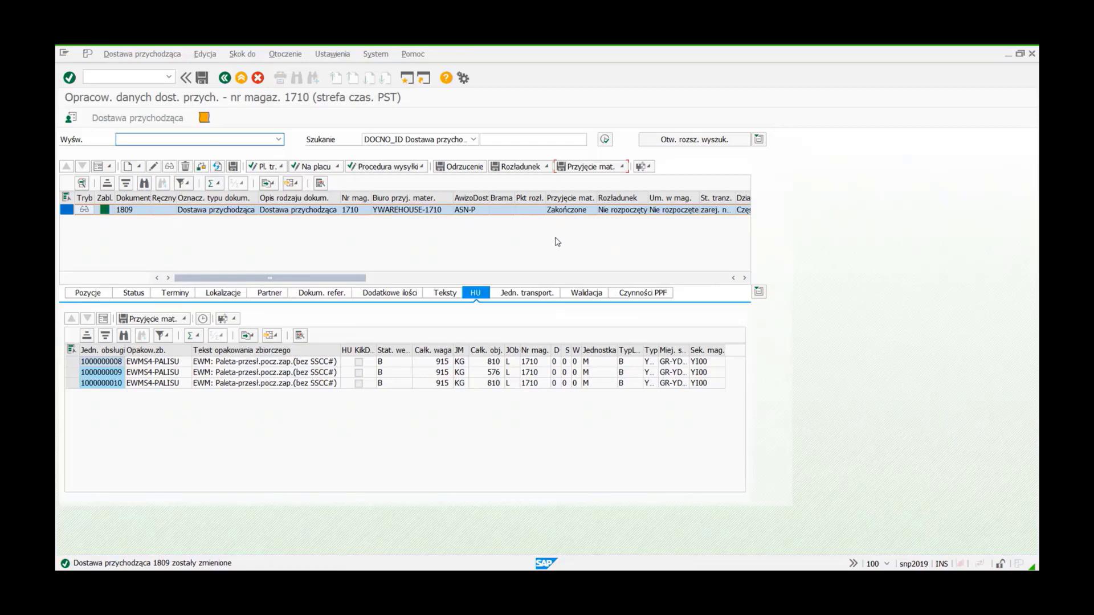
Open warehouse task creation for the received delivery and display its handling units for putaway.
left_click(132, 57)
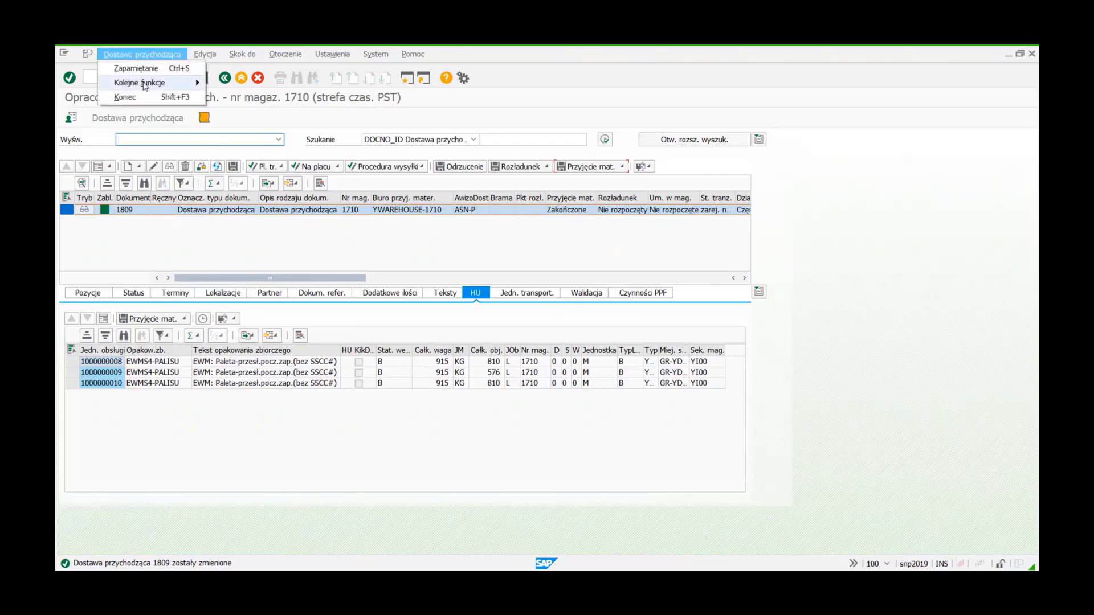
mouse_move(145, 85)
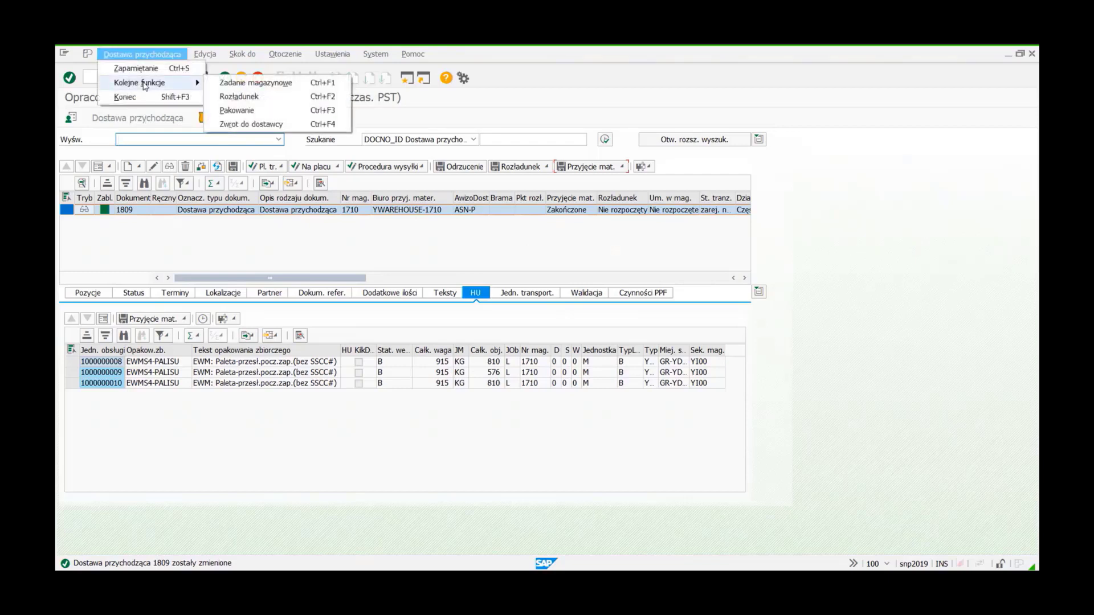
left_click(263, 84)
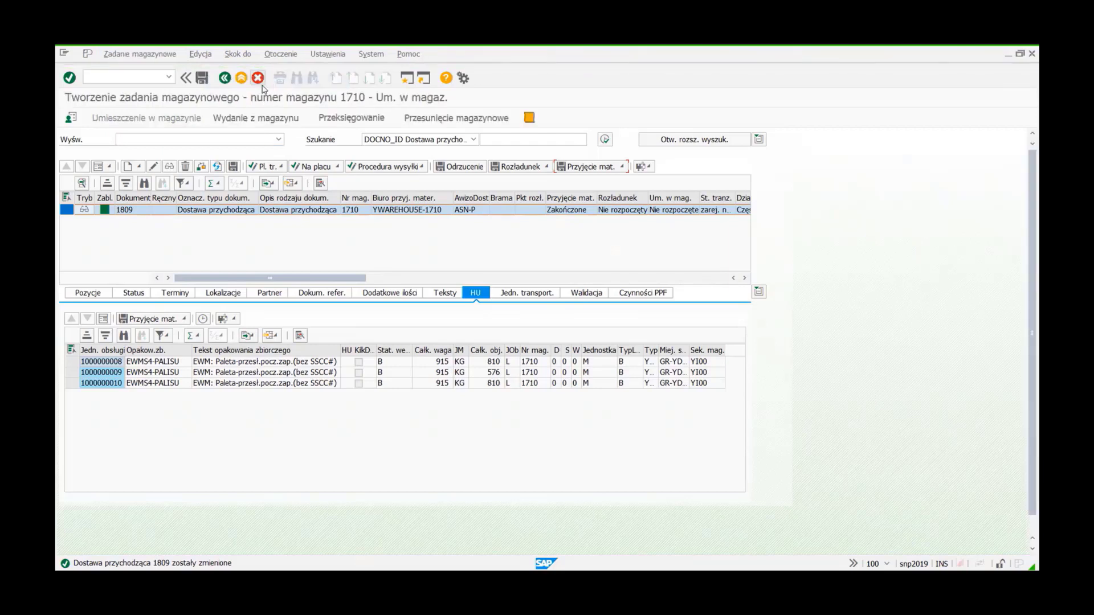
left_click(208, 168)
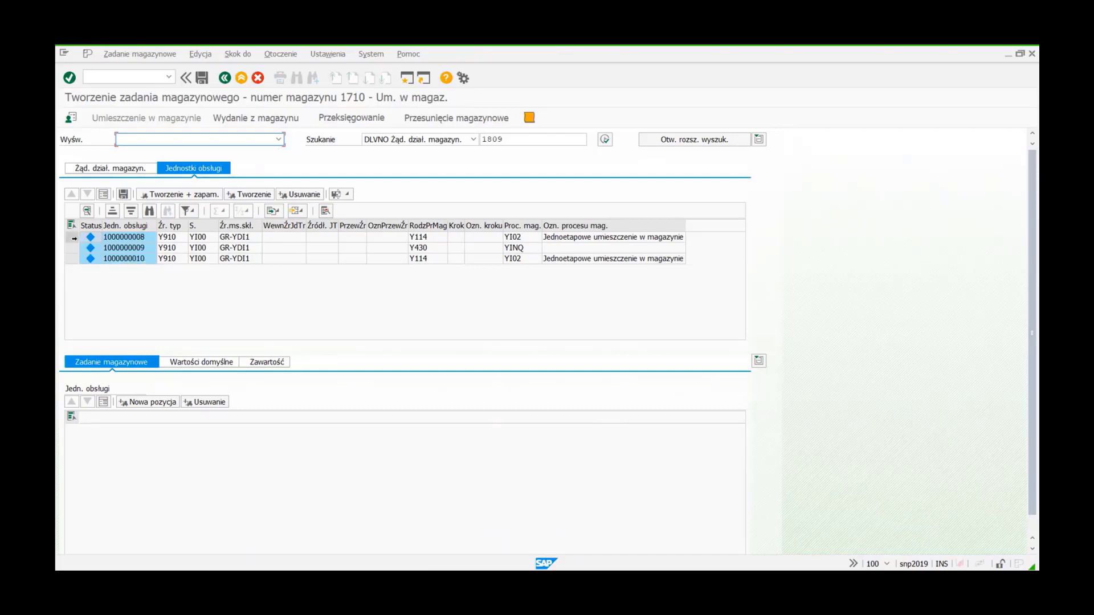
left_click(74, 238)
left_click(71, 259)
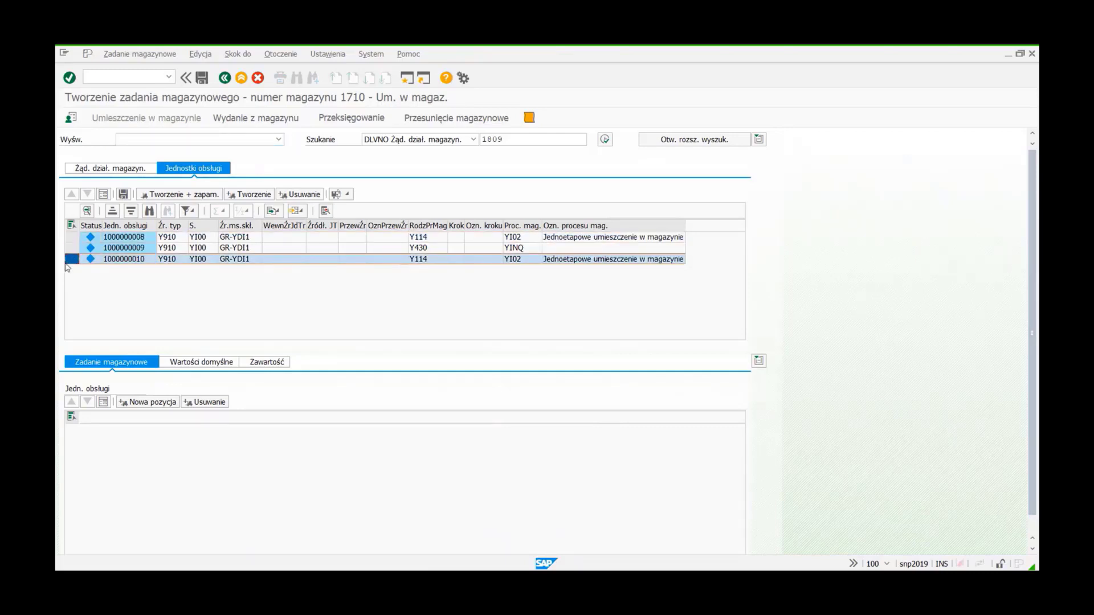
left_click(71, 238, "ctrl")
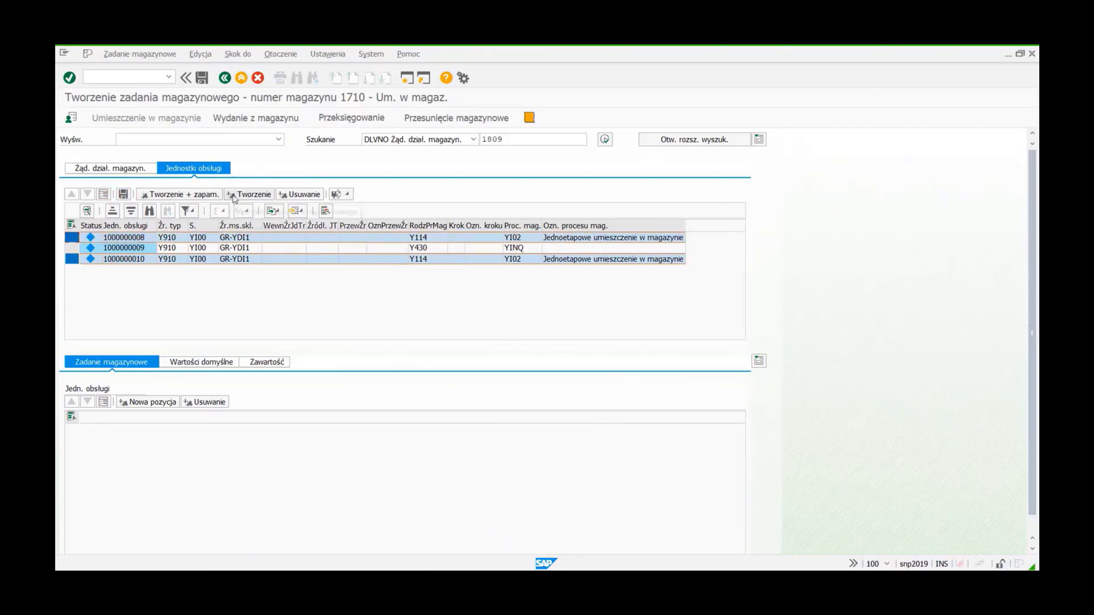
left_click(206, 195)
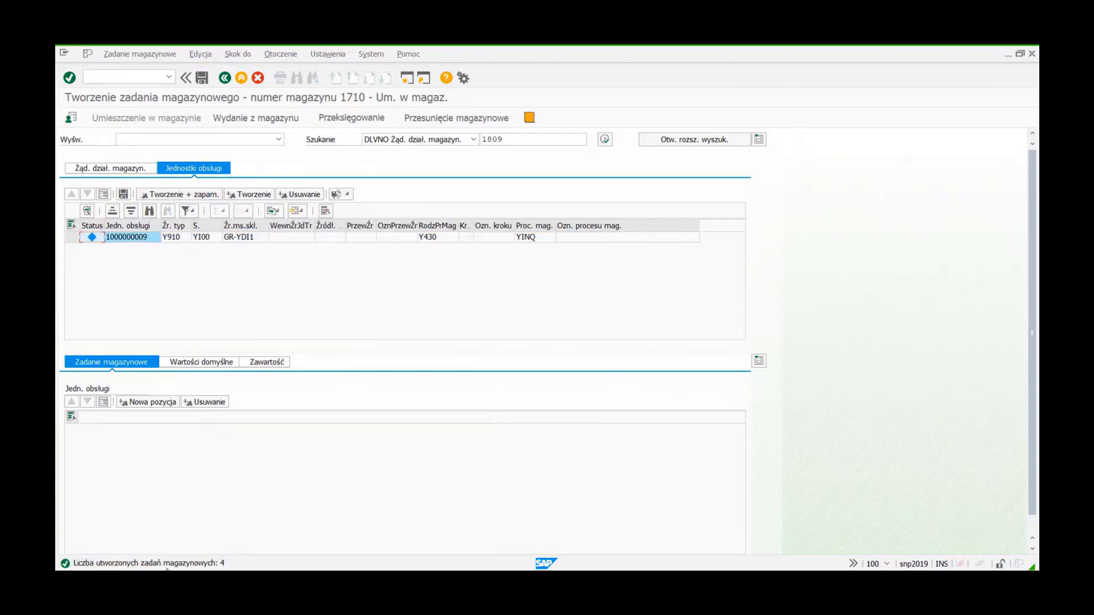
Examine the warehouse task creation log through to its final entries.
left_click(530, 118)
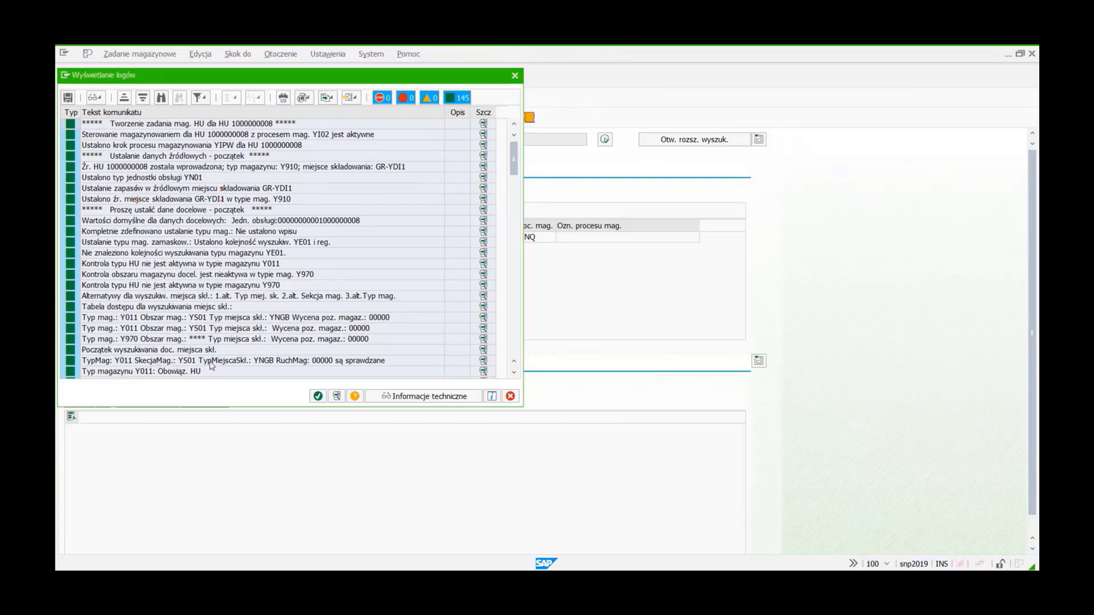
left_click_drag(513, 148, 511, 349)
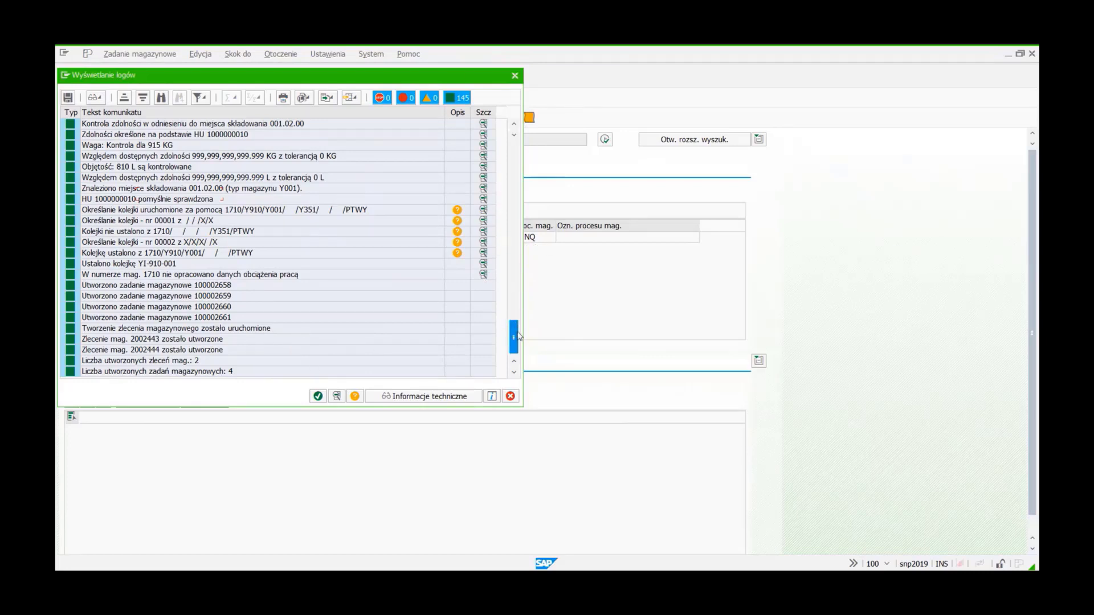
Close the warehouse task creation log and return through the inbound delivery to the warehouse management monitor.
left_click_drag(512, 333, 721, 182)
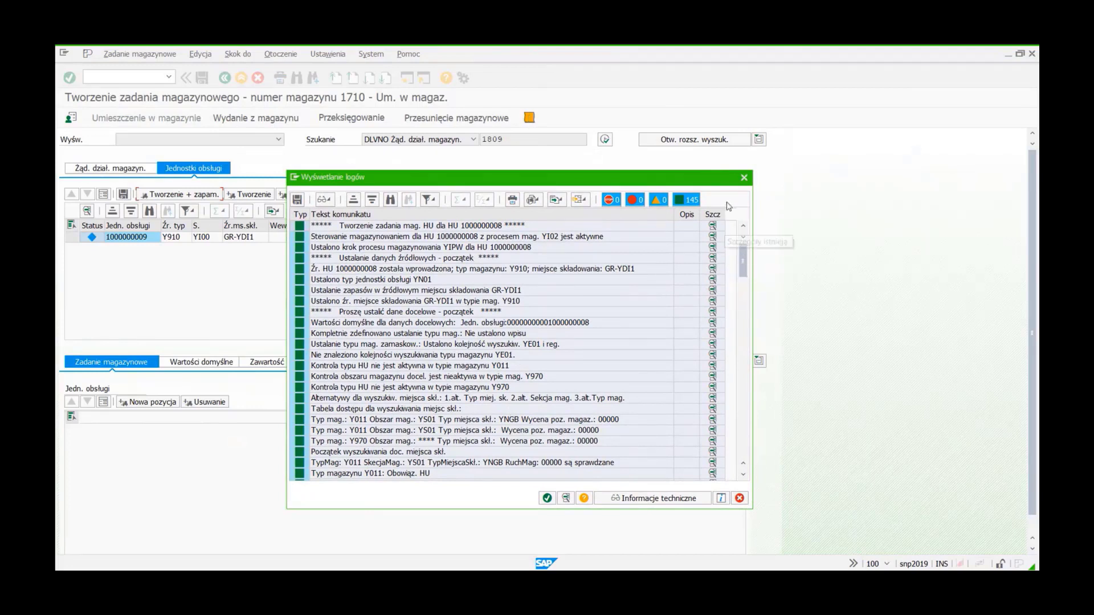
left_click(744, 177)
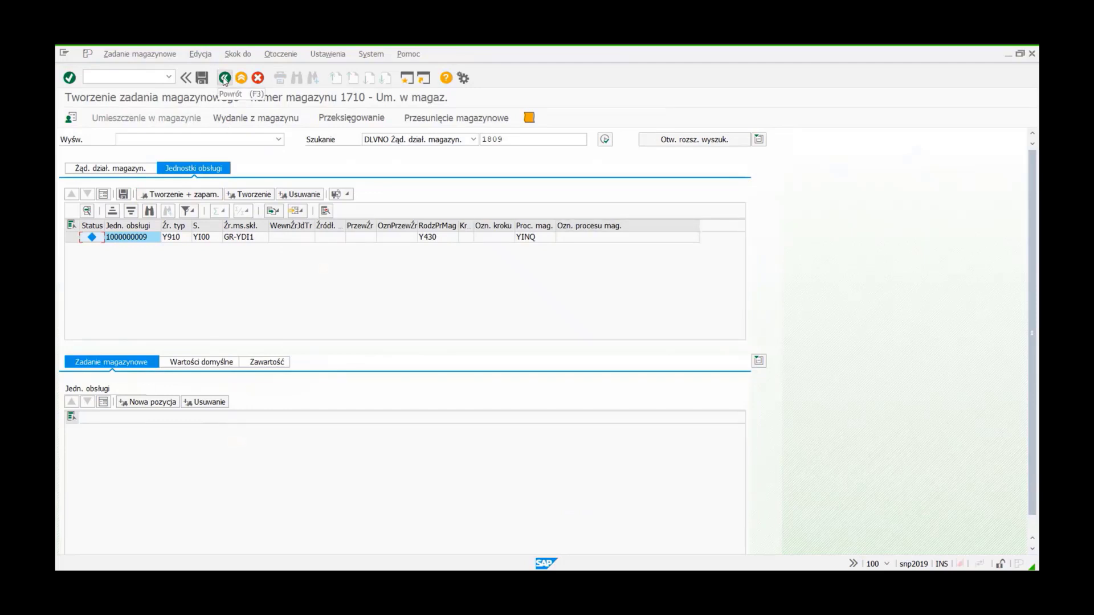
left_click(224, 78)
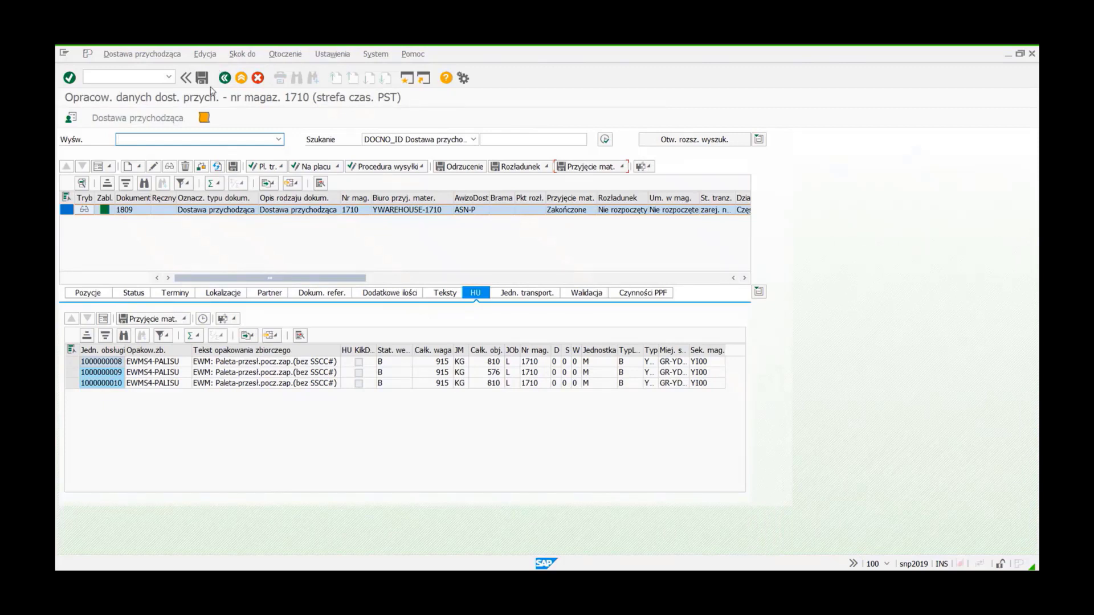
left_click(231, 82)
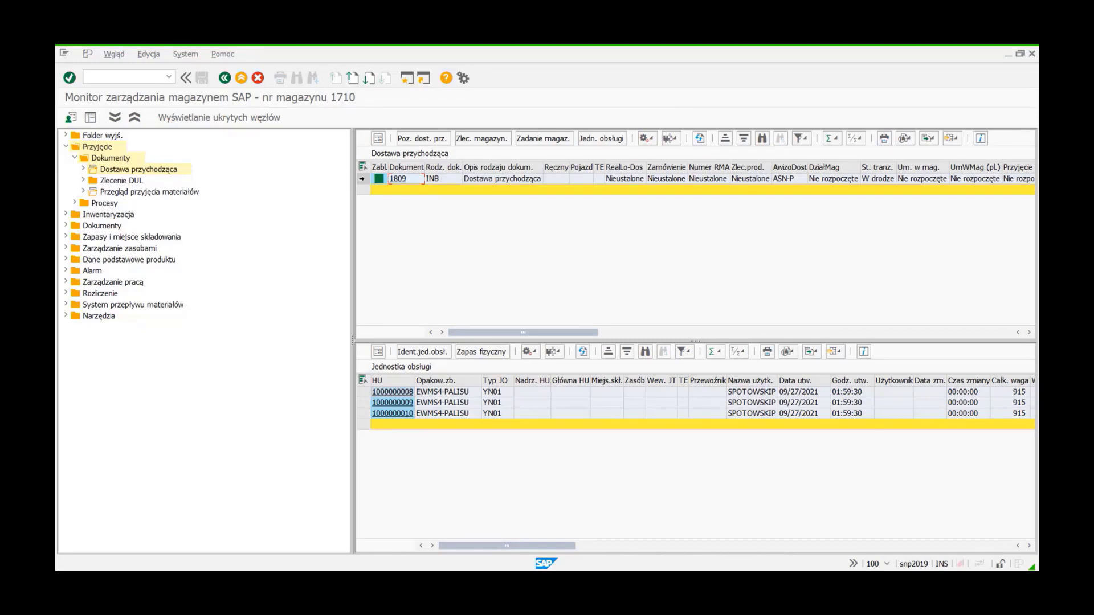
Display the warehouse tasks belonging to inbound delivery 1809 in the monitor.
left_click(540, 140)
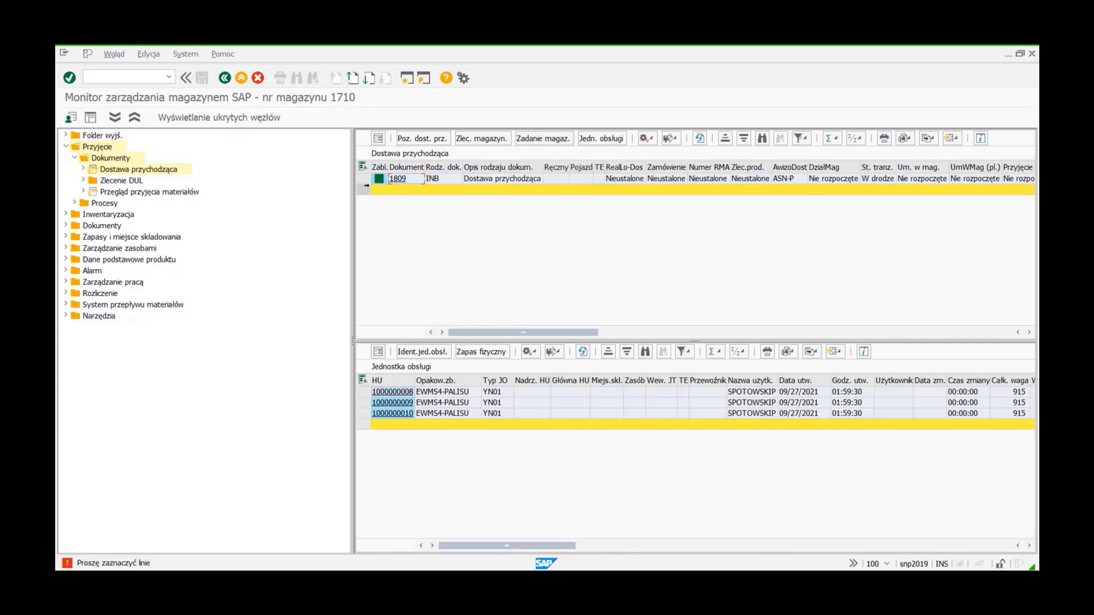
left_click(363, 184)
left_click(363, 179)
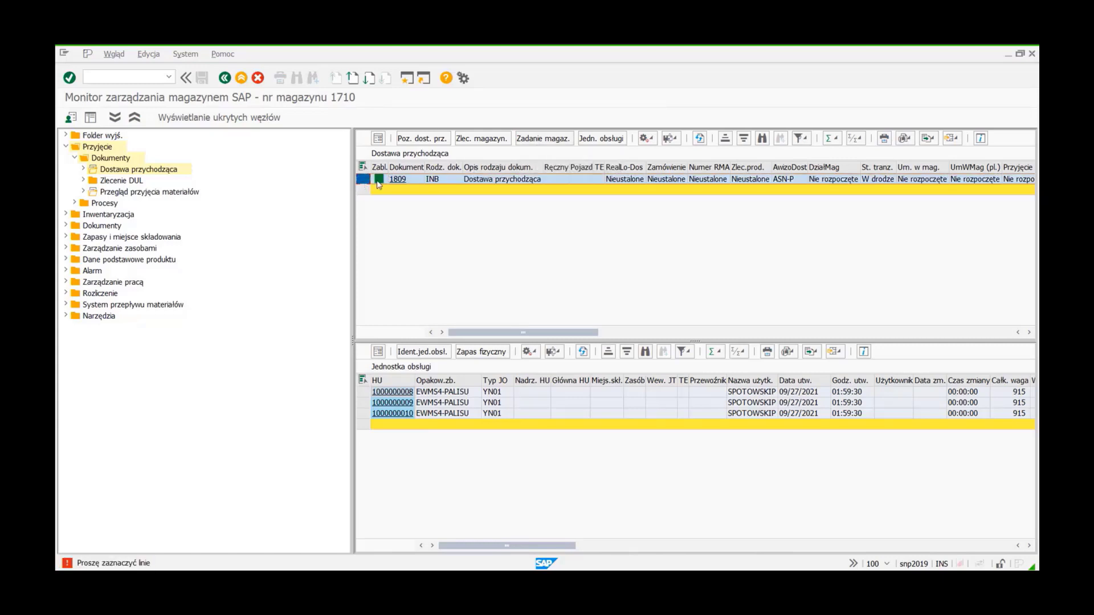
left_click(543, 140)
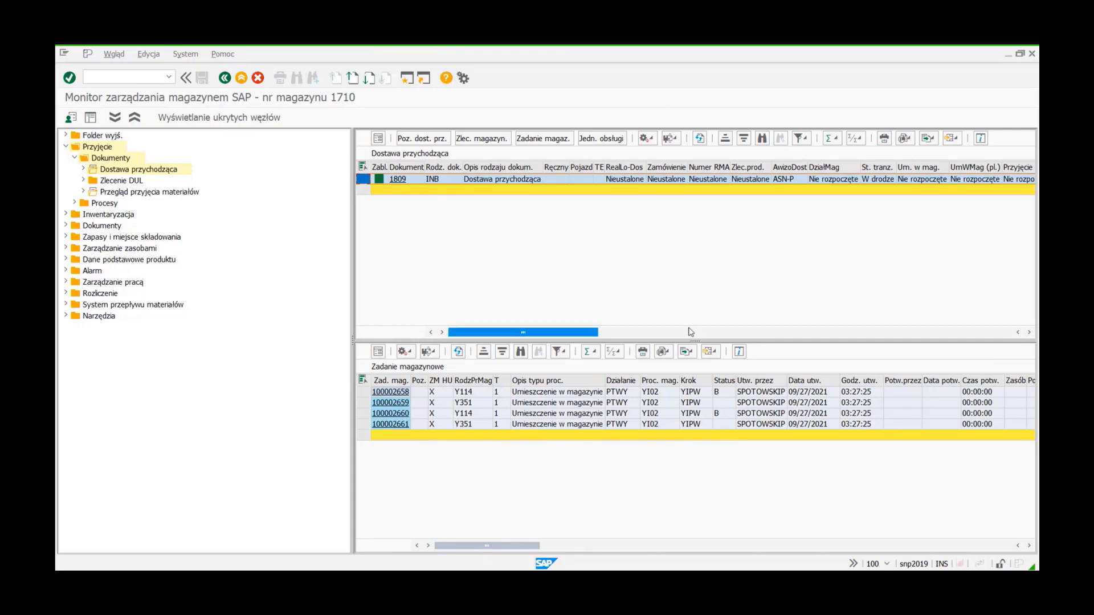
Apply the saved layout PS to the warehouse task list.
left_click(717, 353)
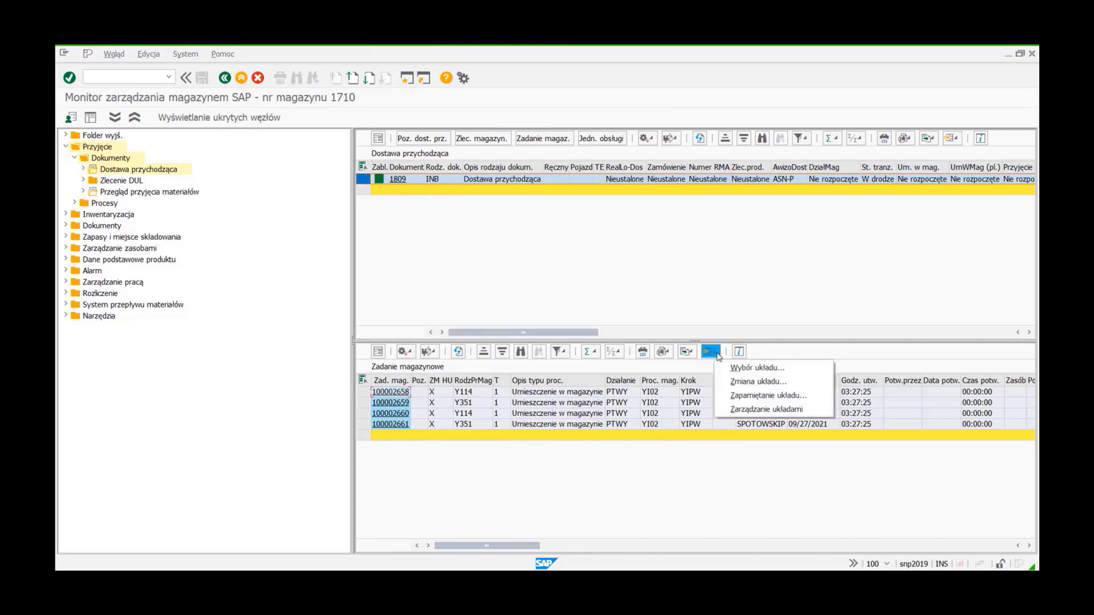
left_click(752, 369)
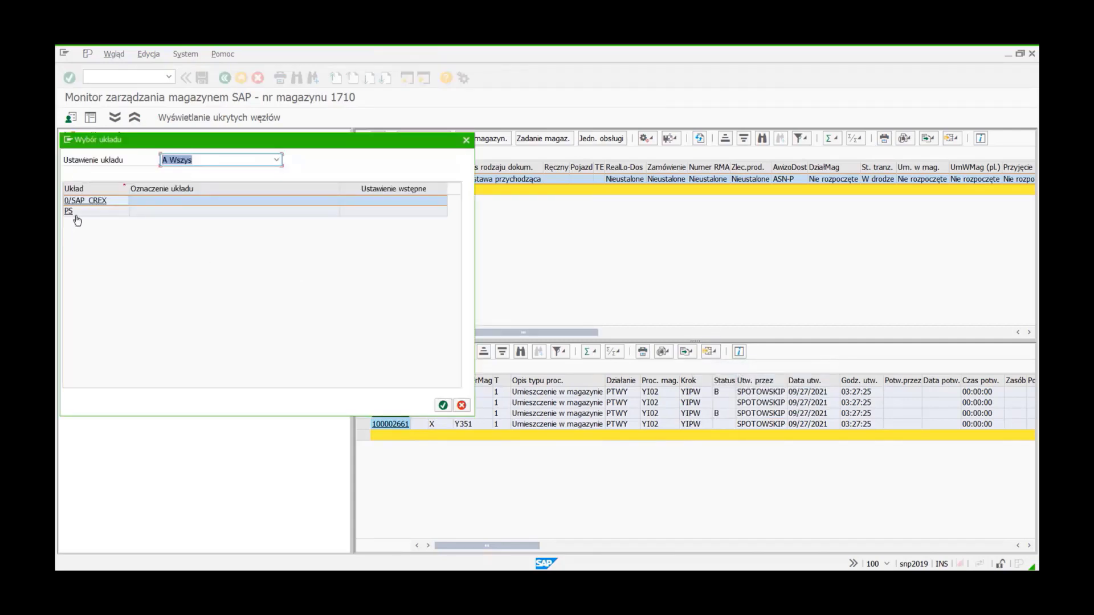
double_click(86, 212)
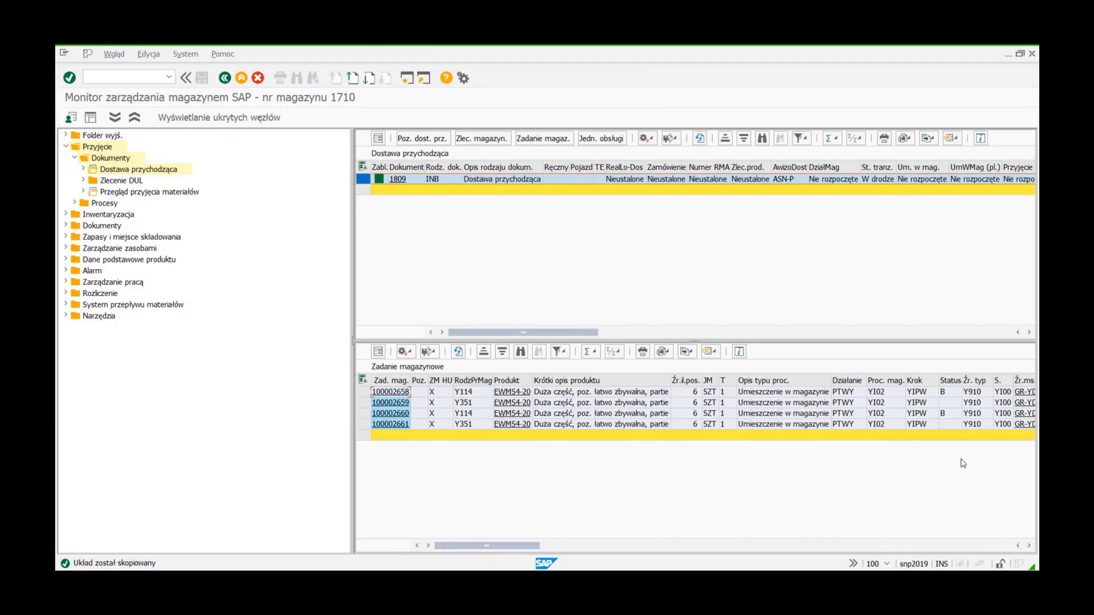
Look up the possible warehouse task status values from the status of task 100002659, and close the list.
left_click(956, 404)
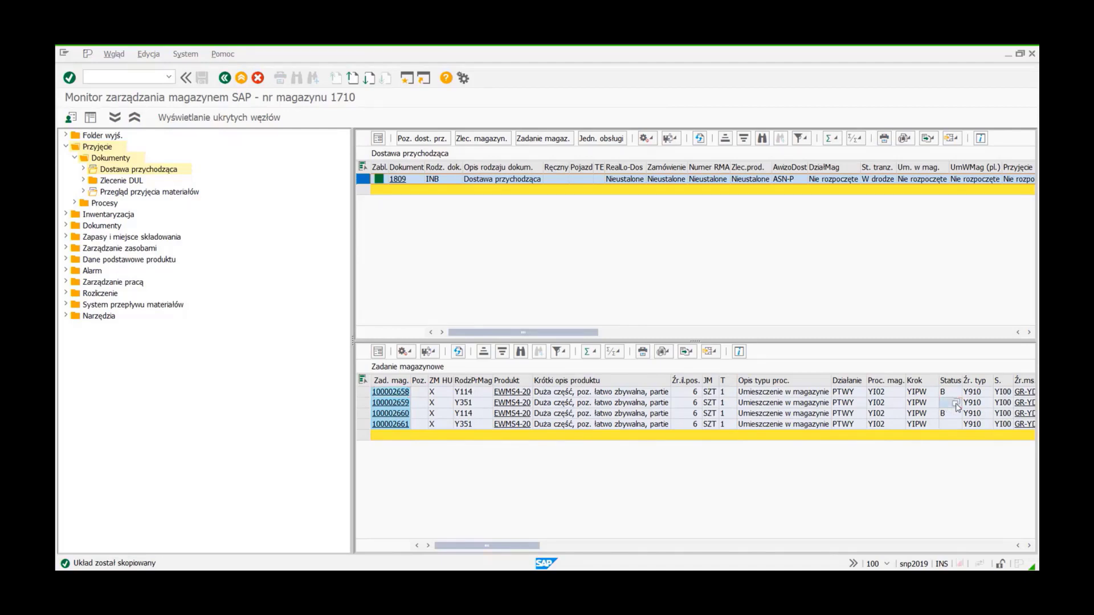
left_click(956, 403)
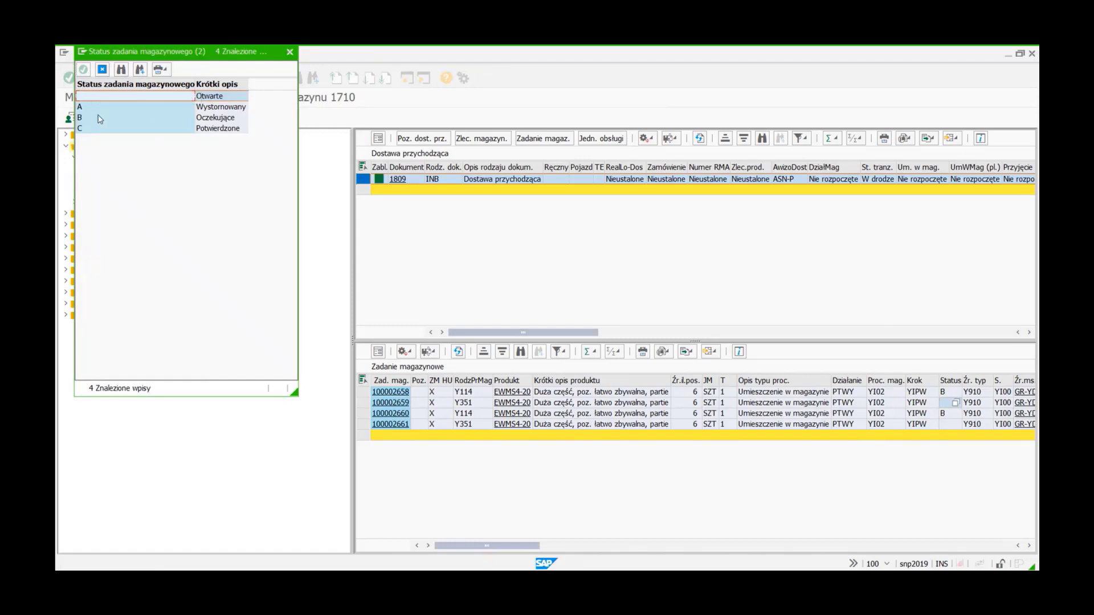
left_click(289, 52)
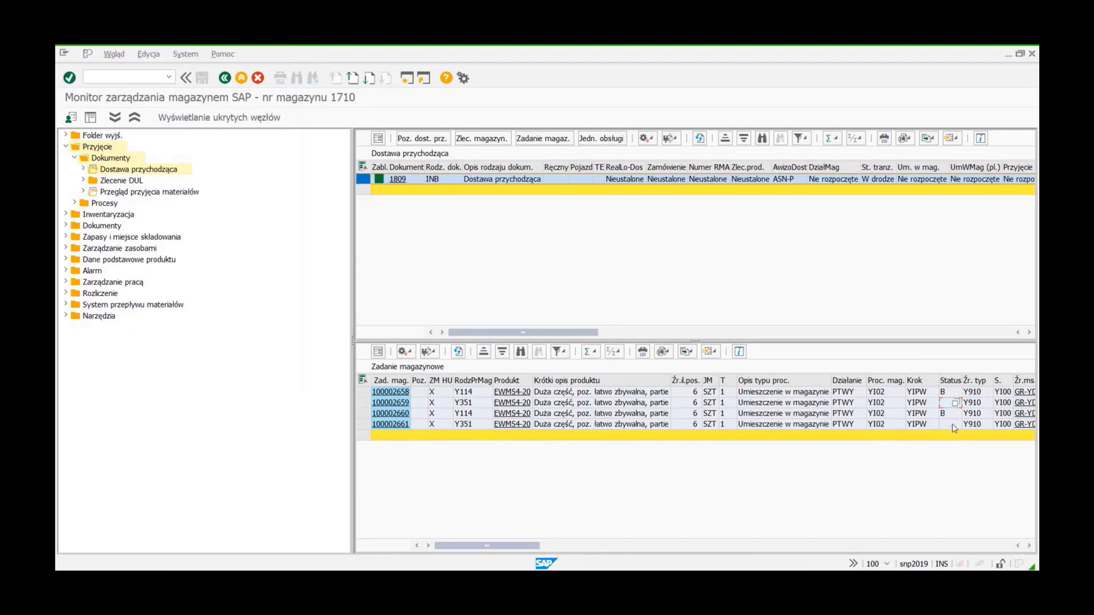
Look up the description of destination storage type Y011 for warehouse task 100002658, and close the value list.
left_click_drag(508, 546, 583, 552)
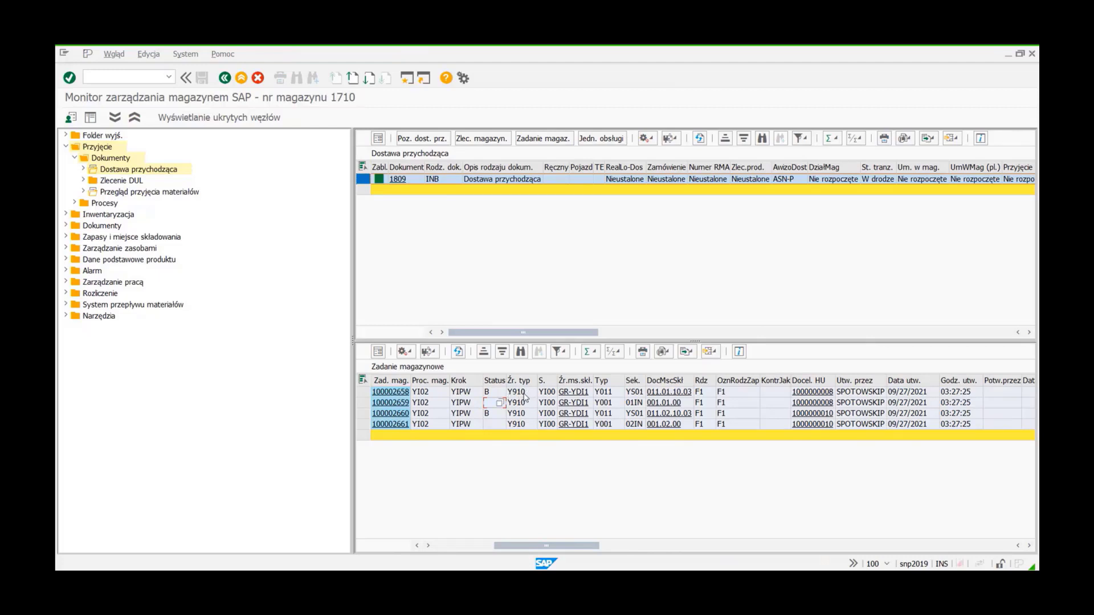
left_click(619, 393)
left_click(619, 393)
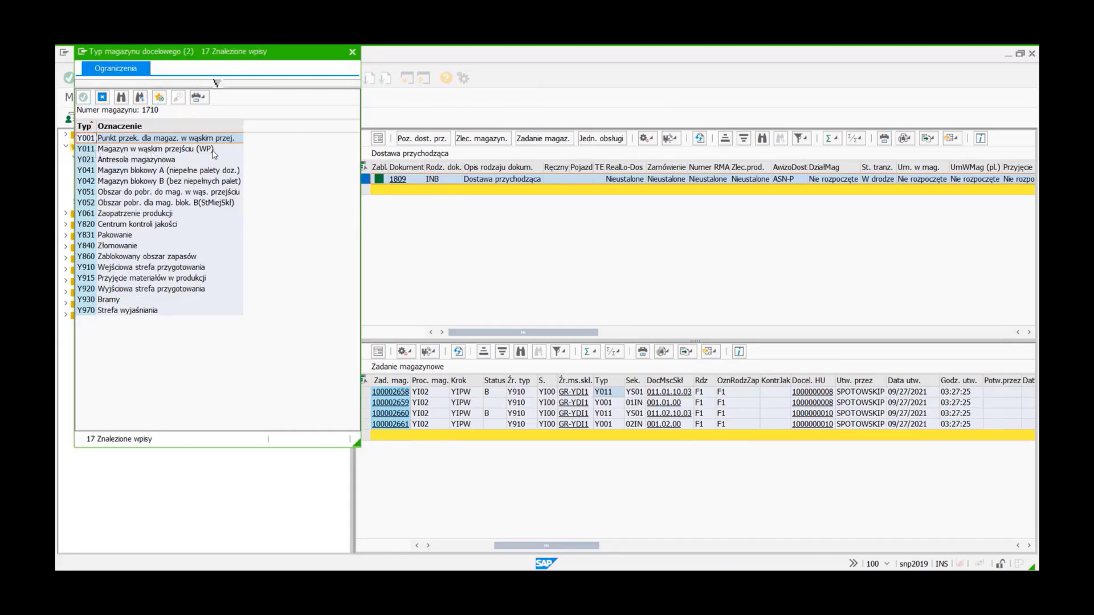
left_click(352, 53)
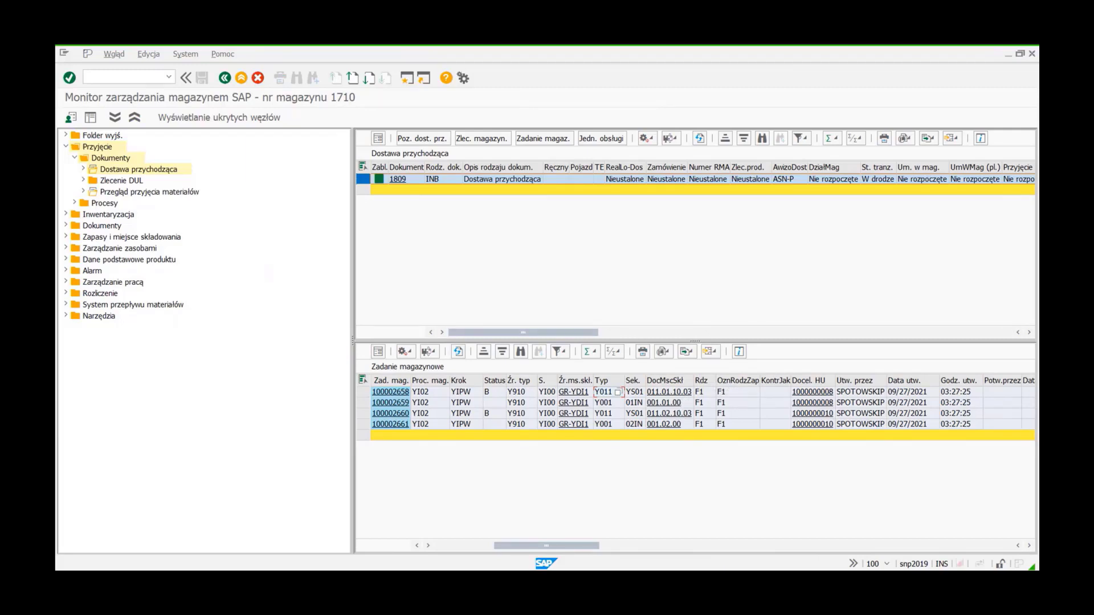
Switch to the EWM w S4H _Webinar presentation in PowerPoint to view the warehouse flow diagram.
mouse_move(513, 576)
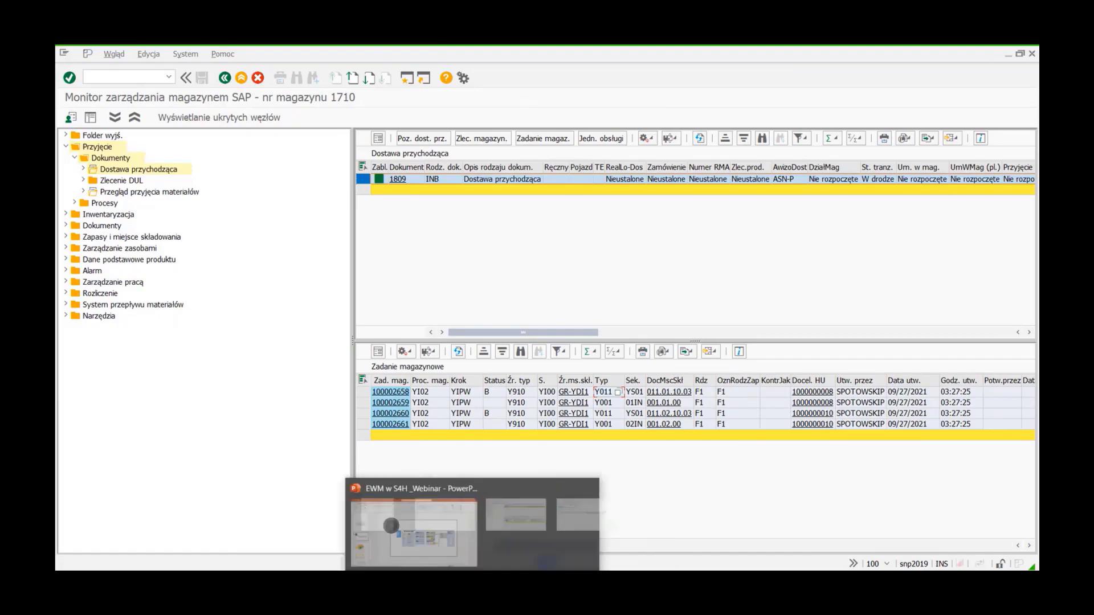
left_click(479, 533)
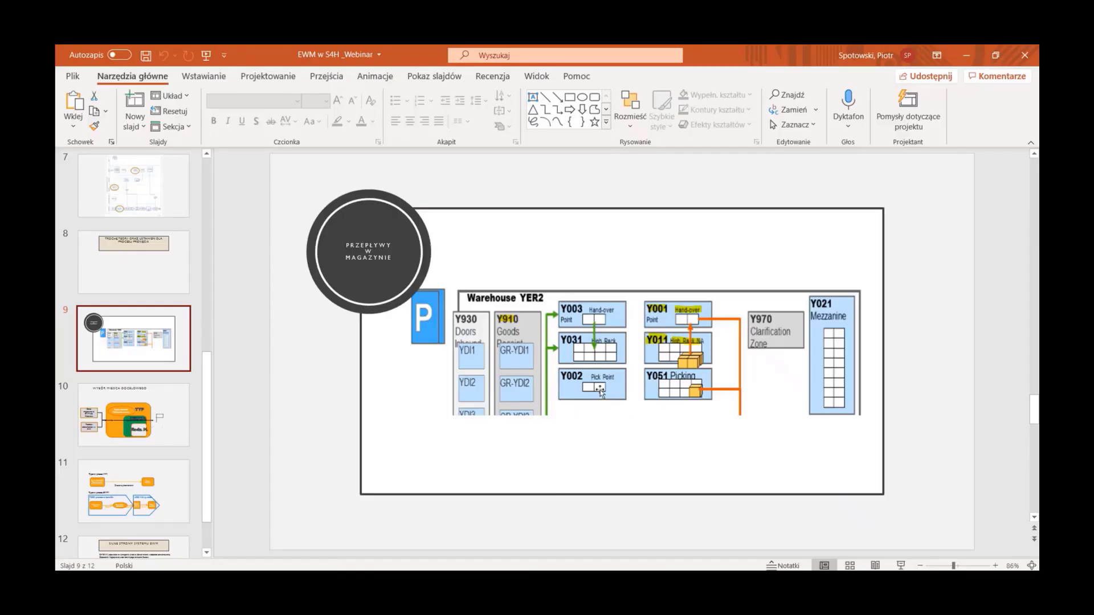